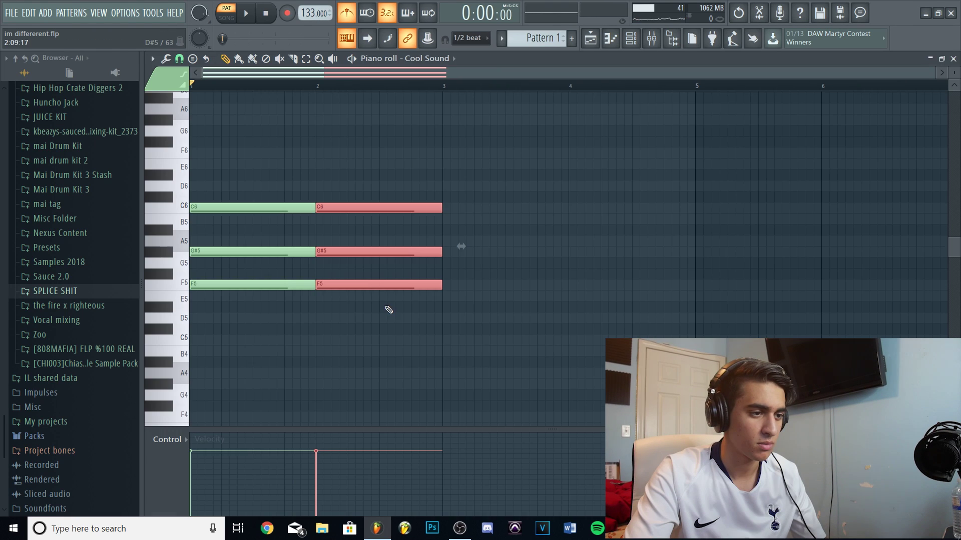
Step: Build a two-bar F5, G#5 and C6 chord in the Cool Sound piano roll and copy it to bar 3
{"action": "key", "text": "space"}
{"action": "left_click_drag", "start_coordinate": [366, 280], "coordinate": [396, 283]}
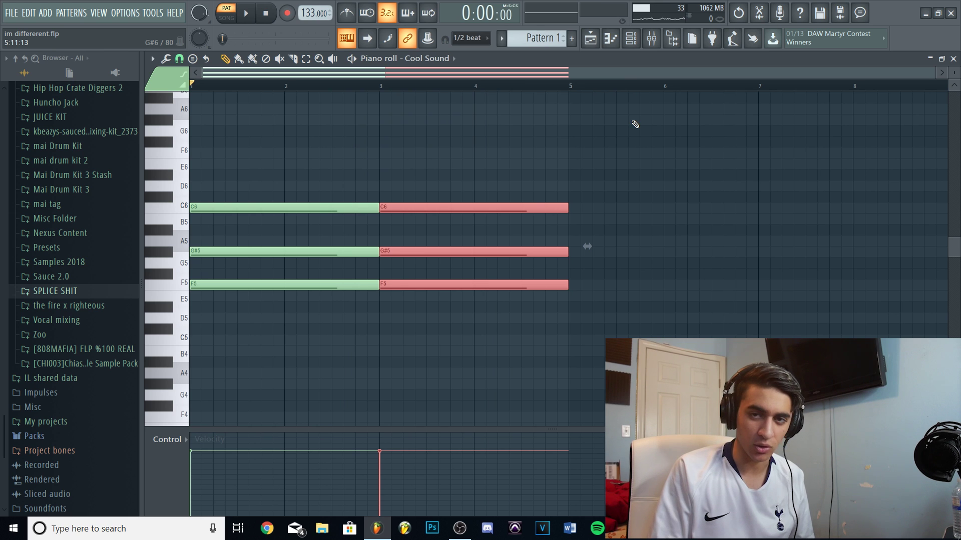
{"action": "key", "text": "space"}
{"action": "key", "text": "space"}
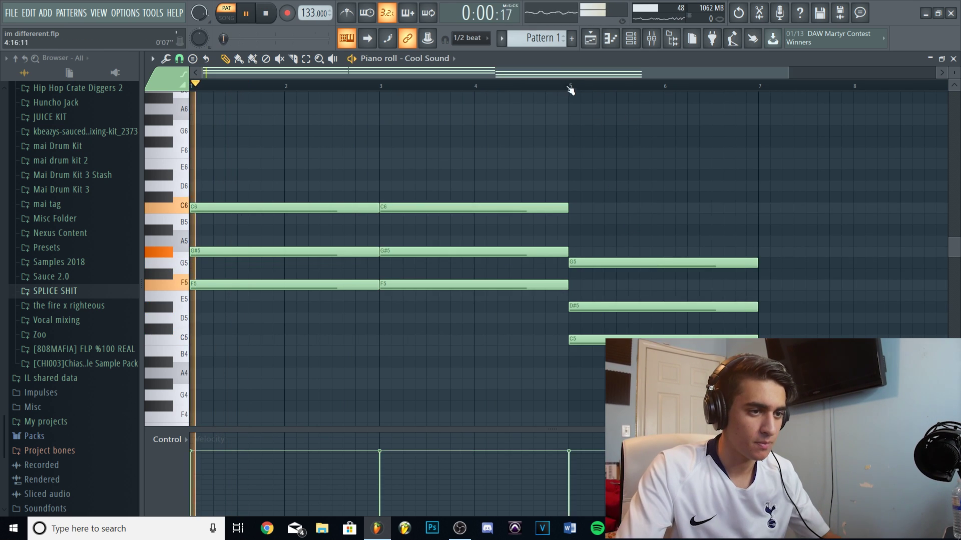
Step: Place a two-bar C5, D#5 and G5 chord at bar 5 and duplicate it to bar 7
{"action": "scroll", "coordinate": [571, 90], "scroll_direction": "down", "scroll_amount": 1}
{"action": "left_click_drag", "start_coordinate": [675, 204], "coordinate": [571, 347]}
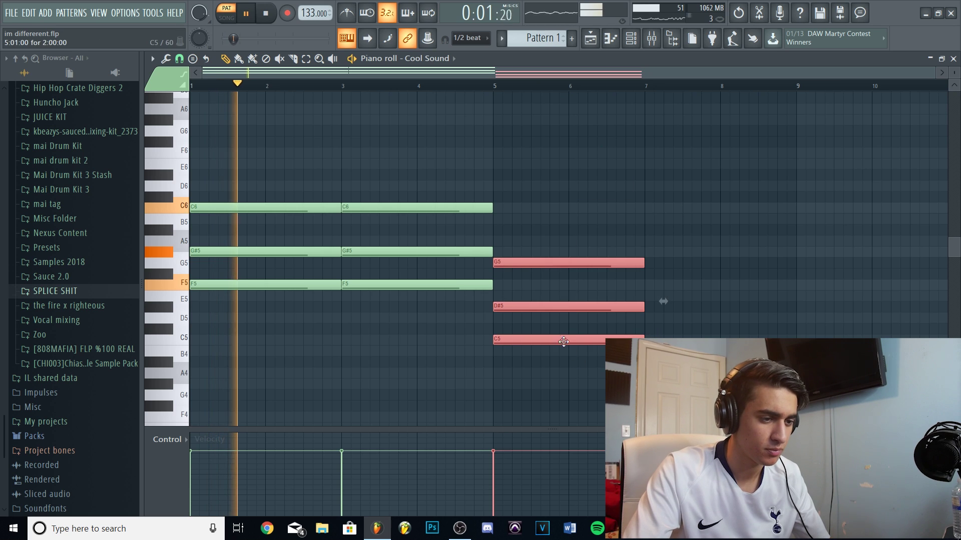
{"action": "key", "text": "ctrl+b"}
{"action": "scroll", "coordinate": [565, 91], "scroll_direction": "down", "scroll_amount": 1}
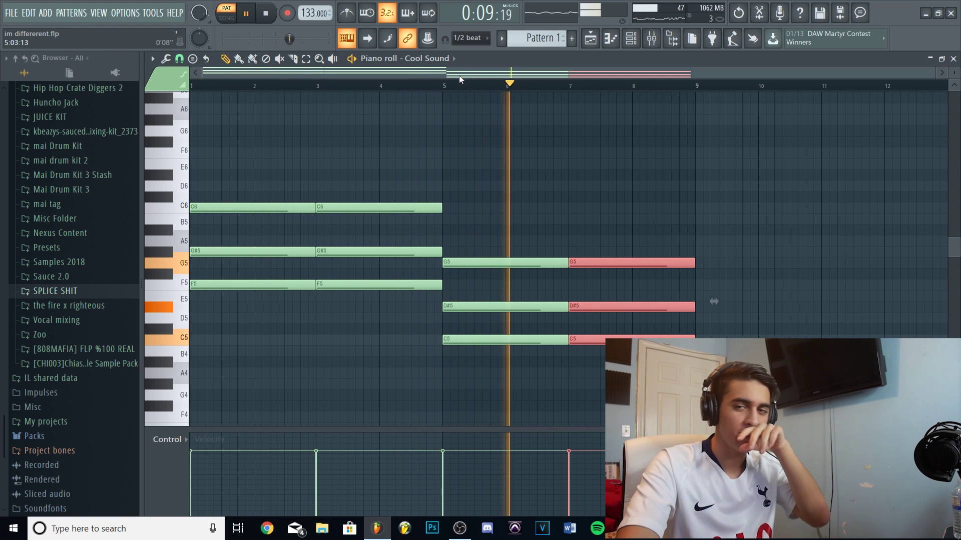
{"action": "key", "text": "space"}
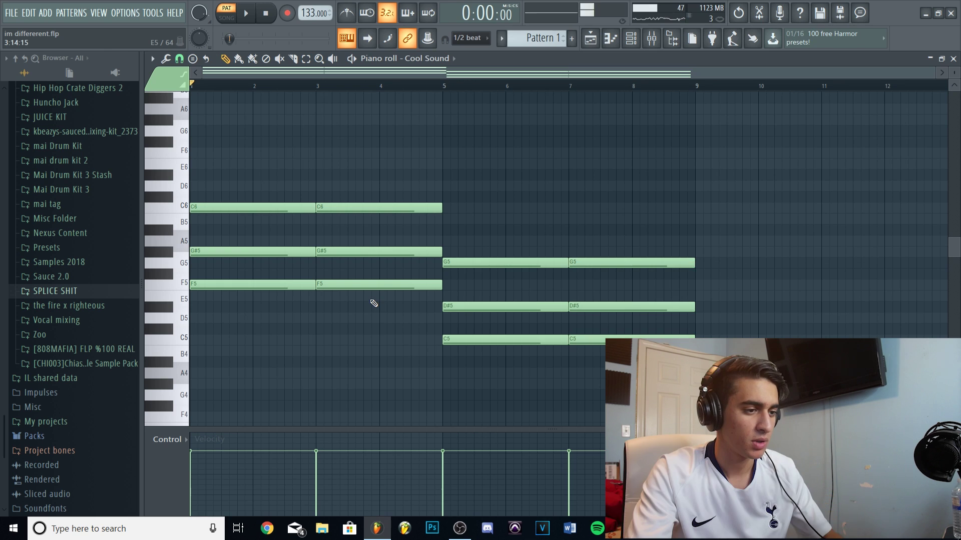
Step: Add short Cool Sound melody notes above the chords: G6 and F6 in bar 4, and C6 in bars 6 and 8
{"action": "key", "text": "space"}
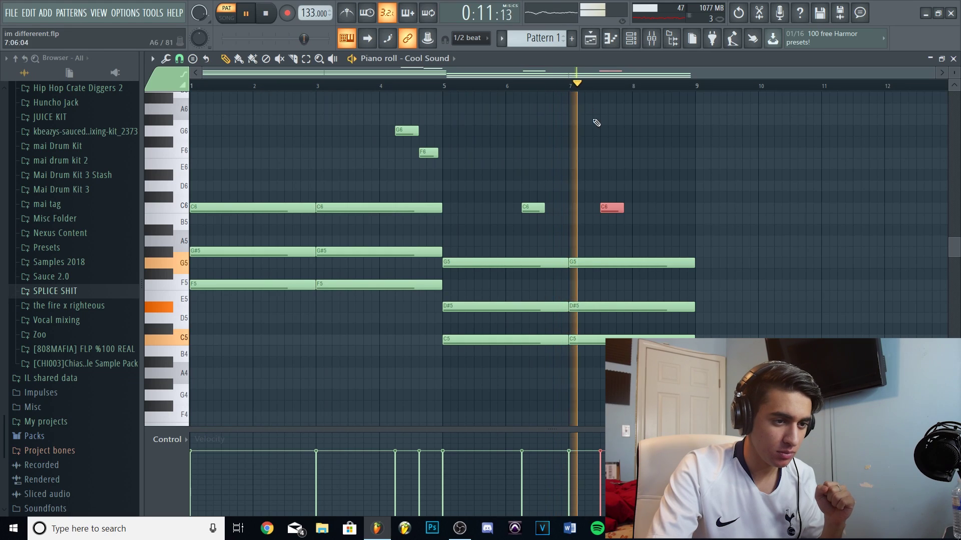
{"action": "left_click_drag", "start_coordinate": [613, 208], "coordinate": [660, 210]}
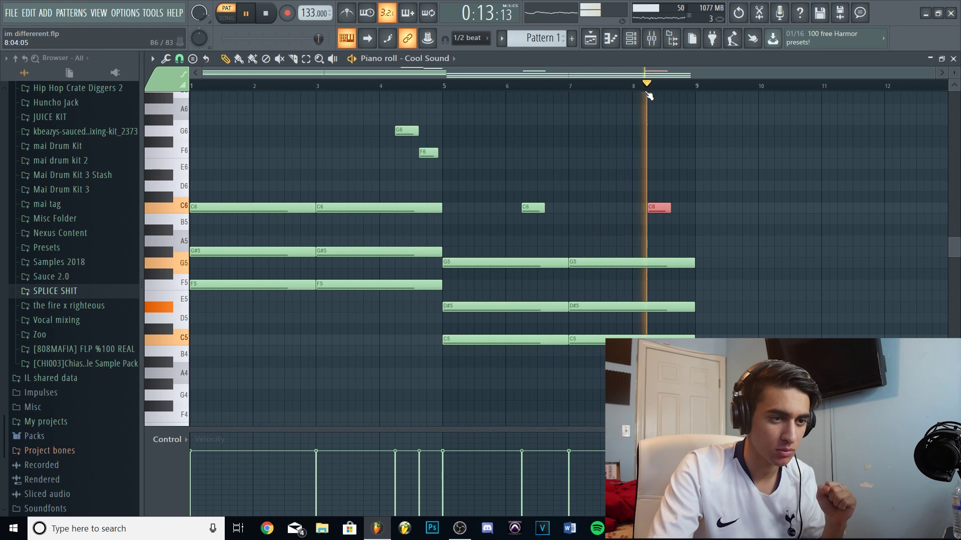
{"action": "key", "text": "space"}
{"action": "left_click", "coordinate": [565, 130]}
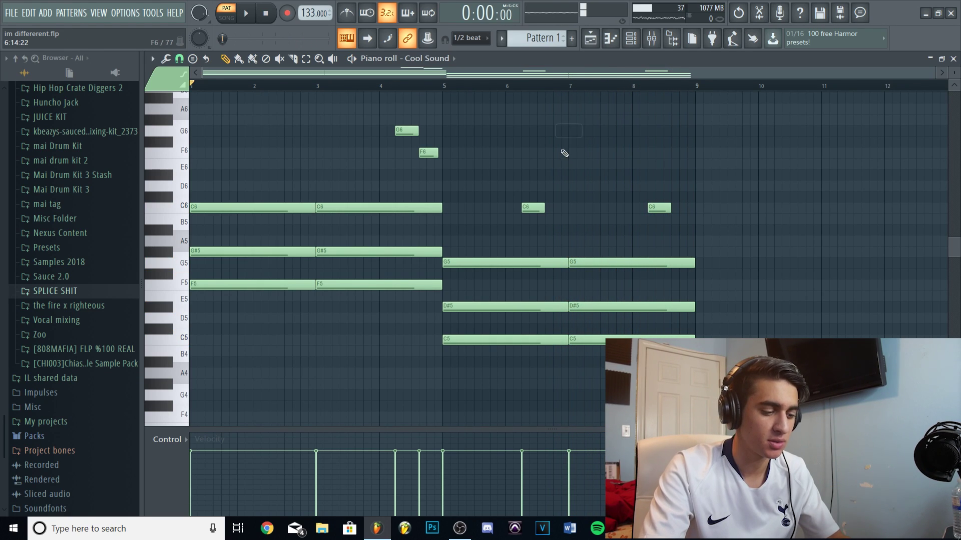
{"action": "key", "text": "alt+s"}
{"action": "left_click_drag", "start_coordinate": [433, 244], "coordinate": [434, 246]}
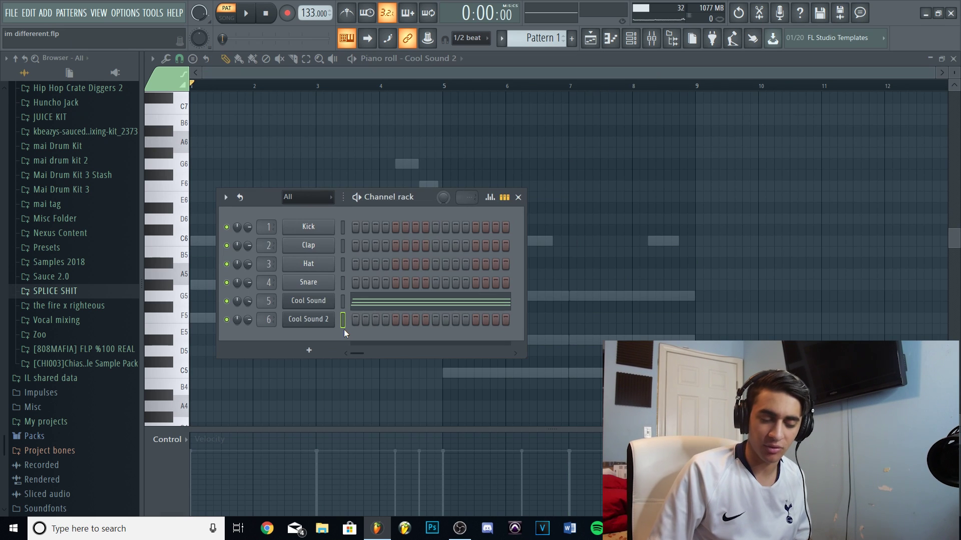
Step: Audition a short melody idea on the Cool Sound 2 channel
{"action": "key", "text": "r"}
{"action": "key", "text": "7"}
{"action": "key", "text": "6"}
{"action": "key", "text": "7"}
{"action": "key", "text": "t"}
{"action": "key", "text": "r"}
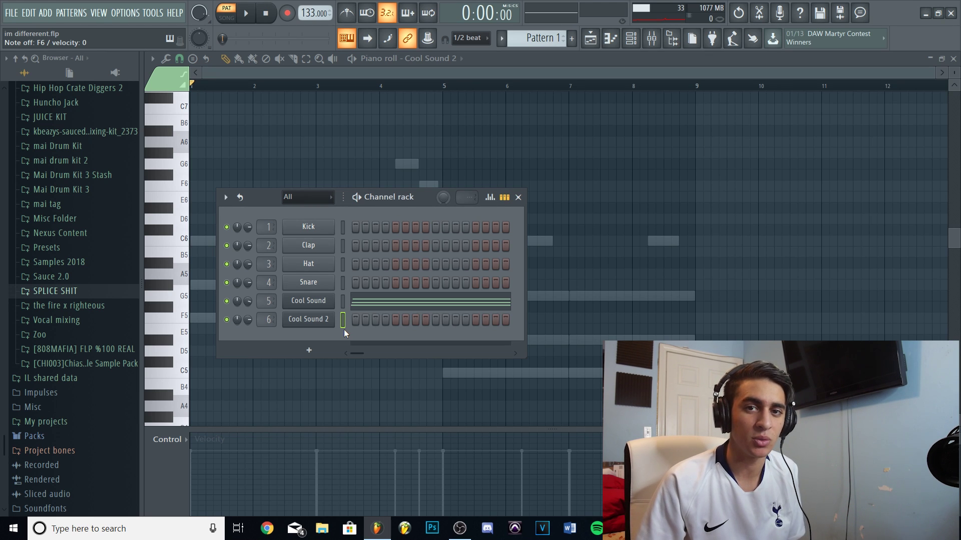
Step: Place a one-bar C6 note at bar 1 in the Cool Sound 2 piano roll
{"action": "left_click", "coordinate": [291, 71]}
{"action": "left_click", "coordinate": [194, 241]}
{"action": "key", "text": "space"}
{"action": "left_click", "coordinate": [345, 220]}
{"action": "right_click", "coordinate": [350, 219]}
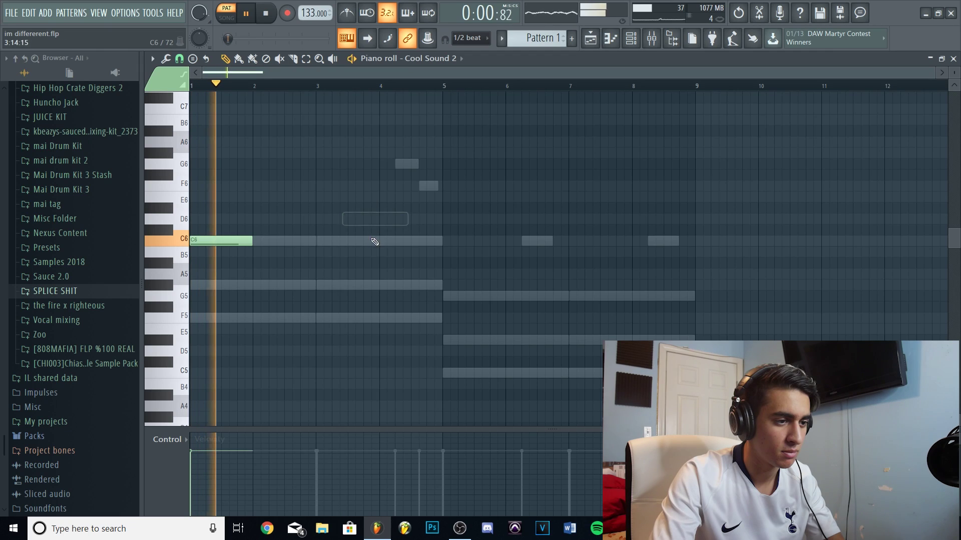
Step: Add short G6 and F6 notes in bar 4 of Cool Sound 2 and a G5 note at bar 5
{"action": "scroll", "coordinate": [389, 89], "scroll_direction": "up", "scroll_amount": 2}
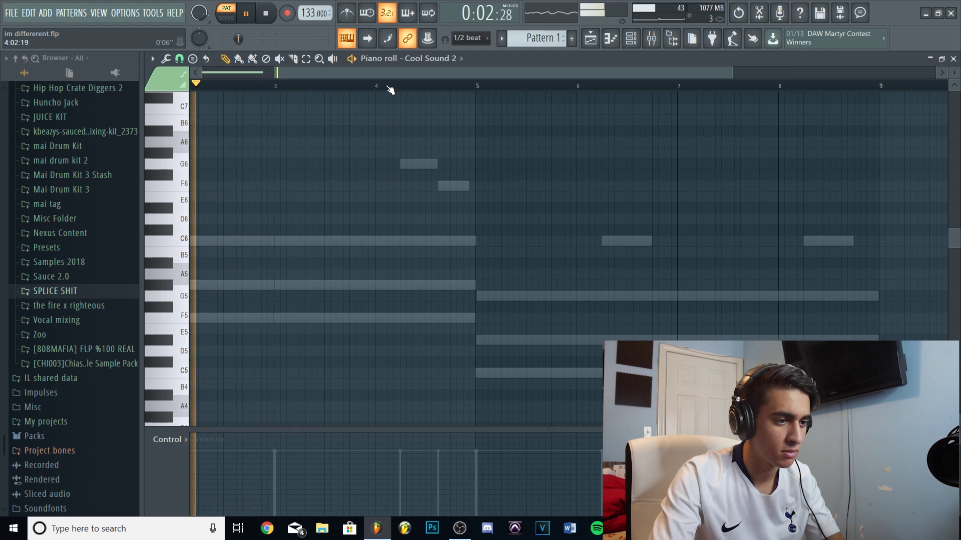
{"action": "left_click", "coordinate": [401, 164]}
{"action": "left_click_drag", "start_coordinate": [494, 165], "coordinate": [439, 165]}
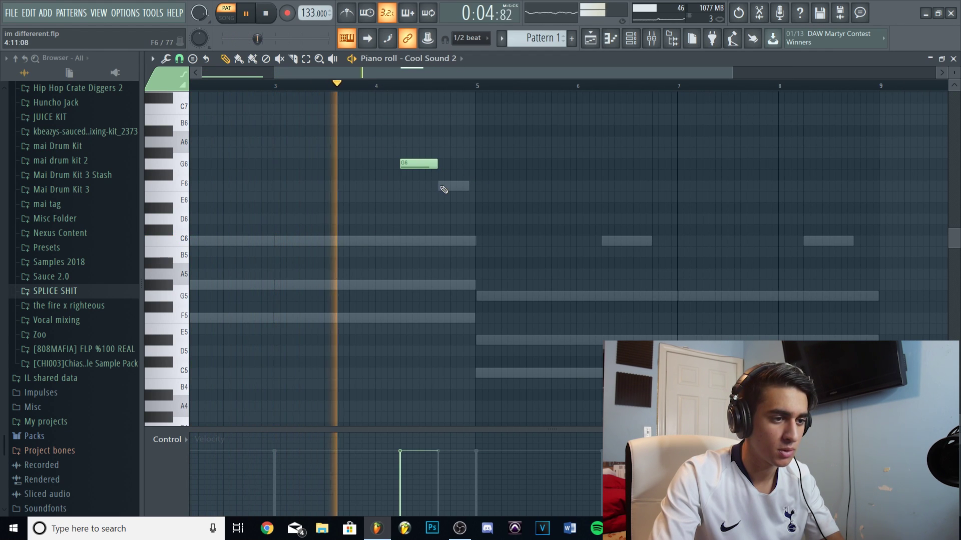
{"action": "left_click", "coordinate": [443, 186]}
{"action": "scroll", "coordinate": [488, 106], "scroll_direction": "down", "scroll_amount": 2}
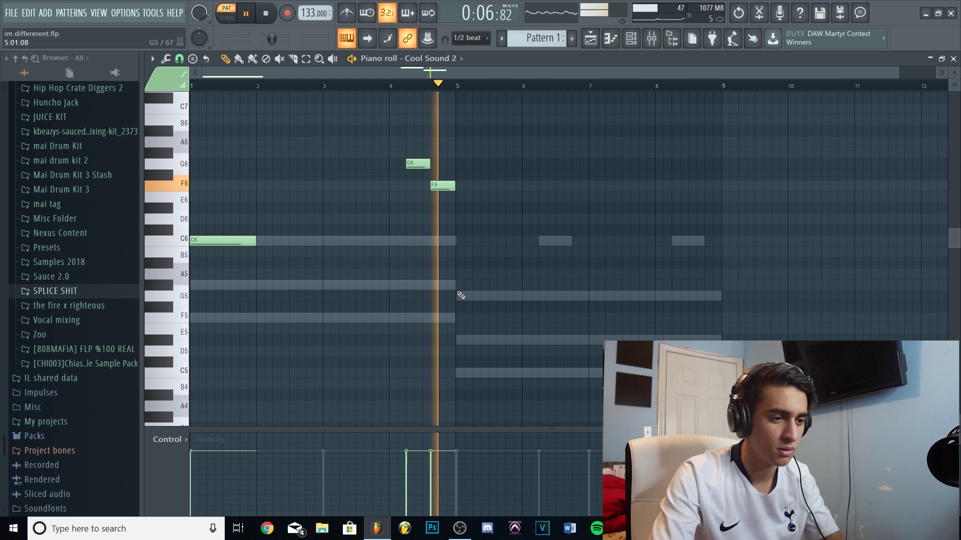
{"action": "left_click", "coordinate": [463, 295]}
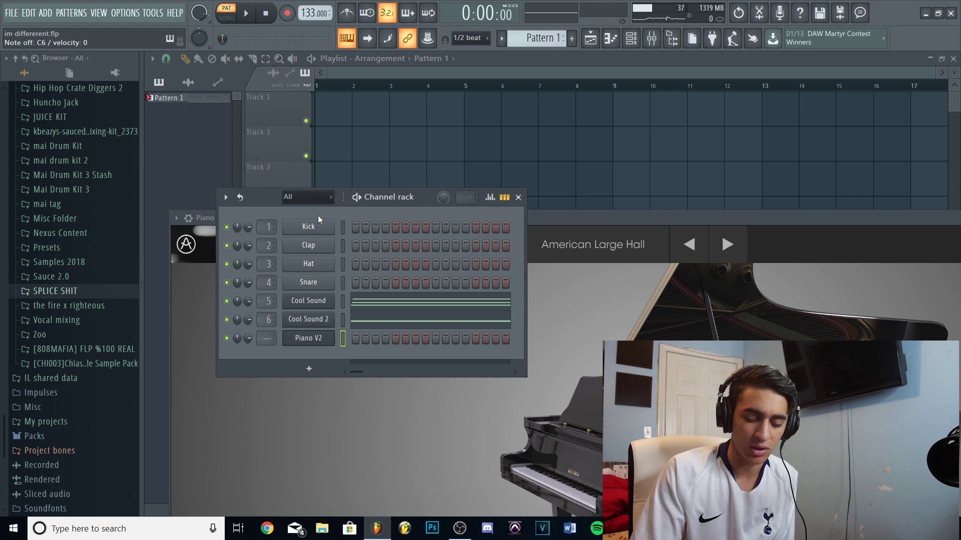
Step: Record two five-note Piano V2 chords, F5-G#5-C6-D#6-G6 from bar 1 and C5-D#5-G5-A#5-D6 from bar 5
{"action": "key", "text": "F7"}
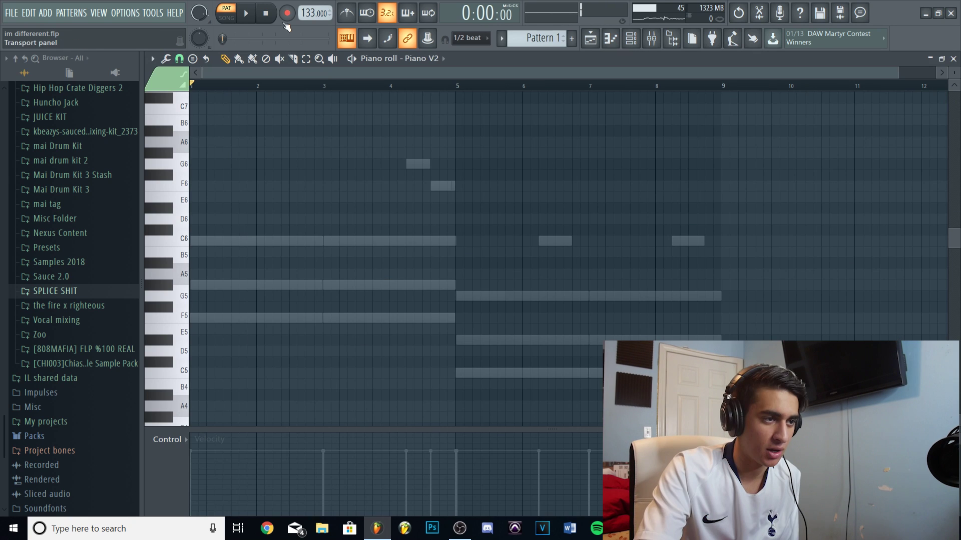
{"action": "left_click", "coordinate": [287, 13]}
{"action": "key", "text": "space"}
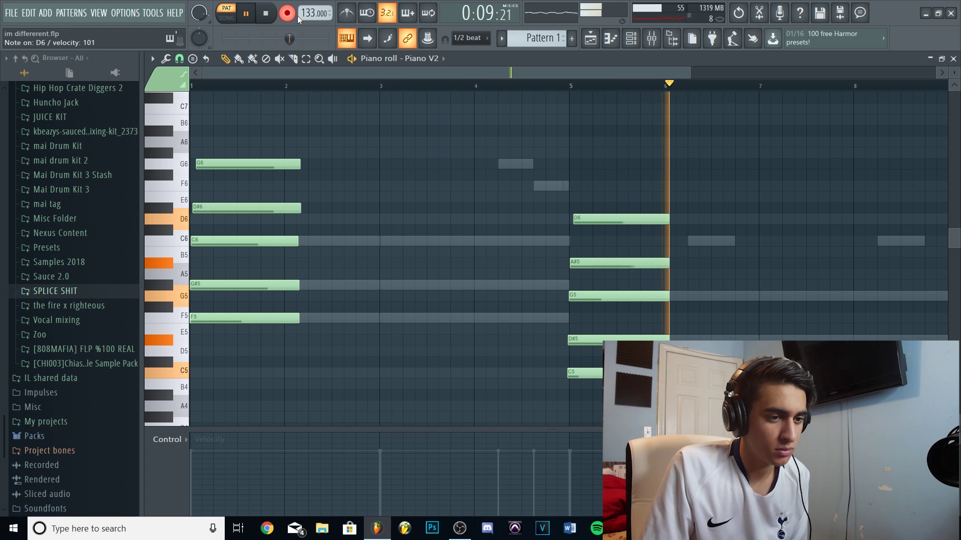
{"action": "key", "text": "space"}
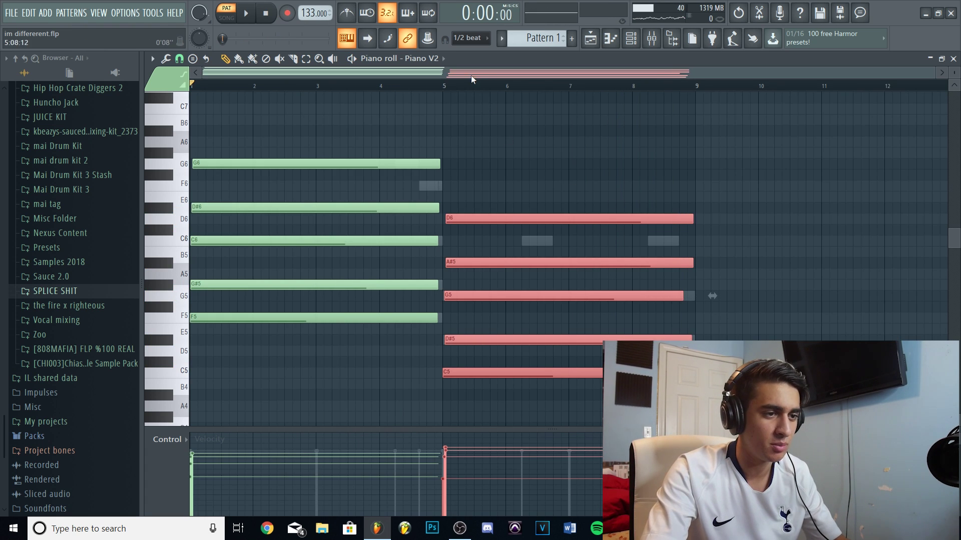
{"action": "left_click", "coordinate": [229, 59]}
{"action": "left_click", "coordinate": [446, 86]}
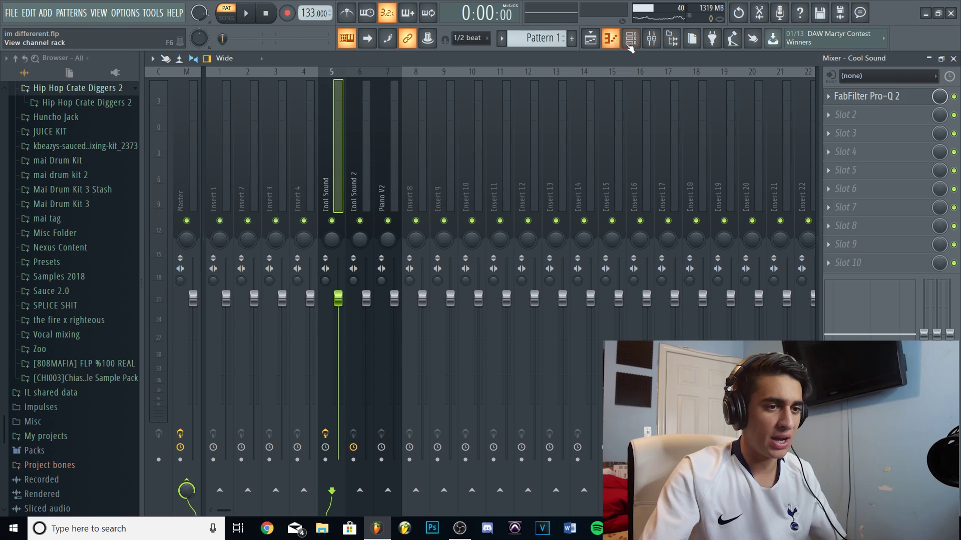
Step: Split the Piano V2 chords into two-bar repeats and add short A#6 notes in bars 2 and 4 and G6 in bar 6
{"action": "key", "text": "F6"}
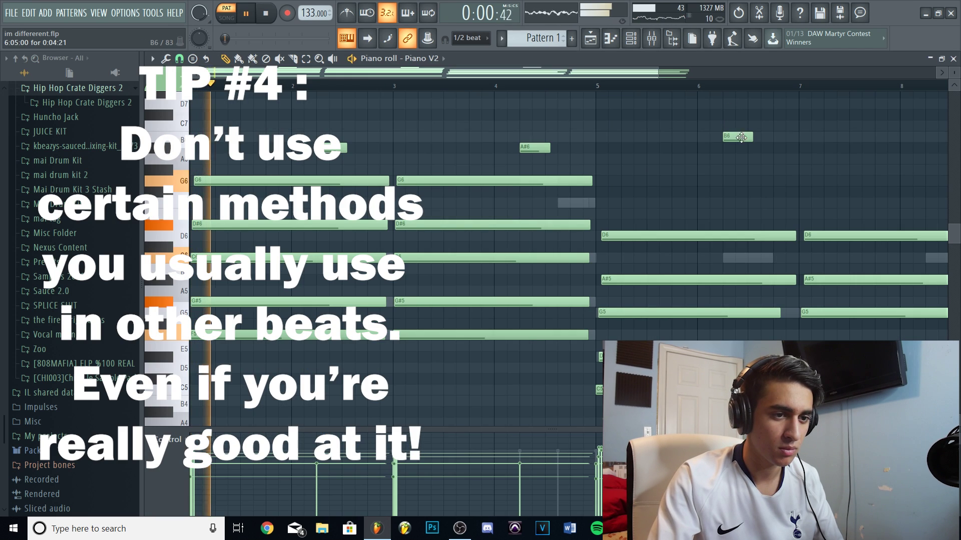
{"action": "left_click_drag", "start_coordinate": [747, 138], "coordinate": [746, 183]}
{"action": "scroll", "coordinate": [716, 100], "scroll_direction": "down", "scroll_amount": 2}
{"action": "scroll", "coordinate": [714, 88], "scroll_direction": "down", "scroll_amount": 2}
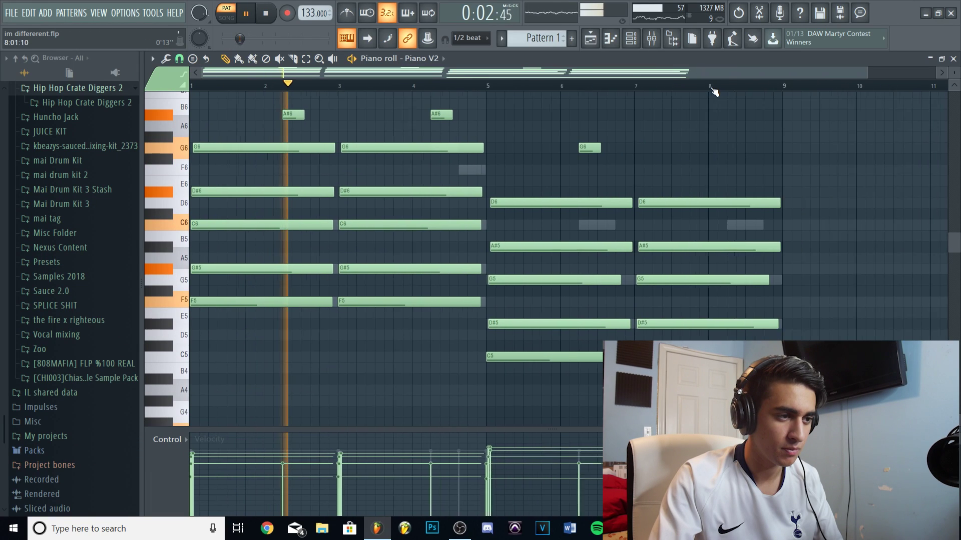
Step: Adjust the velocity of the short A#6 piano notes and copy the short G6 note from bar 6 to bar 8
{"action": "scroll", "coordinate": [555, 129], "scroll_direction": "down", "scroll_amount": 4}
{"action": "scroll", "coordinate": [505, 88], "scroll_direction": "down", "scroll_amount": 1}
{"action": "scroll", "coordinate": [511, 120], "scroll_direction": "up", "scroll_amount": 2}
{"action": "scroll", "coordinate": [471, 116], "scroll_direction": "down", "scroll_amount": 1}
{"action": "scroll", "coordinate": [453, 114], "scroll_direction": "up", "scroll_amount": 1}
{"action": "left_click_drag", "start_coordinate": [447, 113], "coordinate": [196, 125]}
{"action": "left_click", "coordinate": [271, 452]}
{"action": "left_click", "coordinate": [395, 455]}
{"action": "left_click", "coordinate": [533, 149]}
{"action": "left_click_drag", "start_coordinate": [533, 153], "coordinate": [663, 157]}
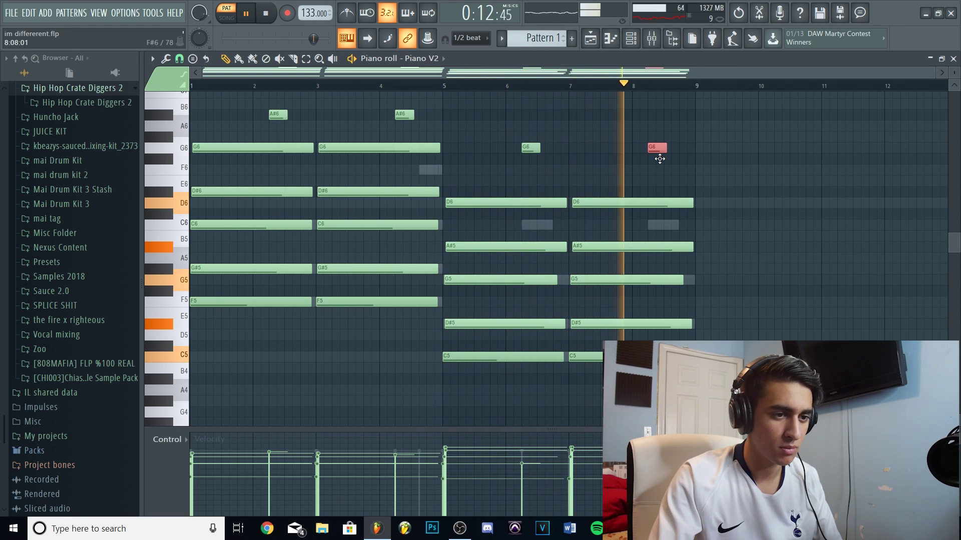
{"action": "key", "text": "space"}
Step: Lower the Piano V2 mixer level slightly and add iZotope Vinyl and Kickstart to its effects chain
{"action": "key", "text": "F9"}
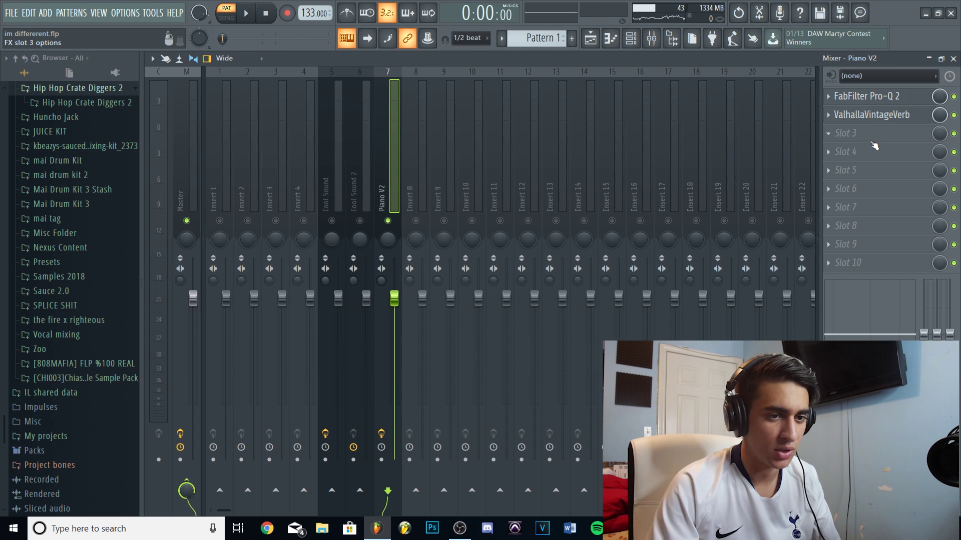
{"action": "key", "text": "space"}
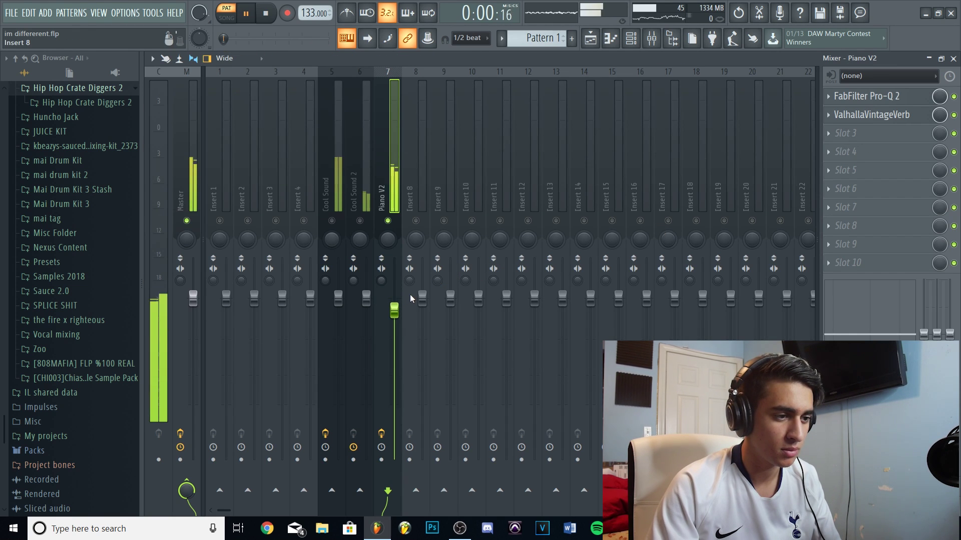
{"action": "left_click_drag", "start_coordinate": [394, 308], "coordinate": [395, 304]}
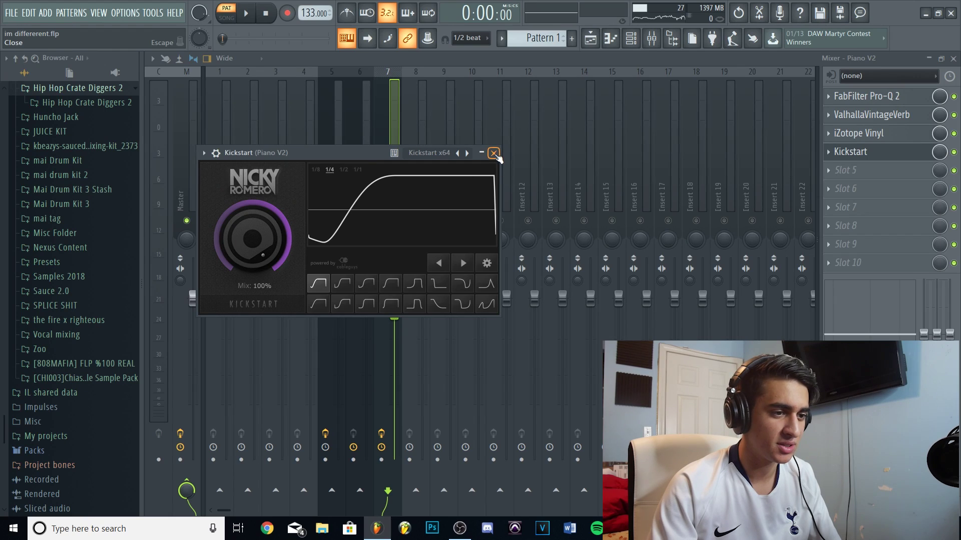
{"action": "left_click", "coordinate": [493, 154]}
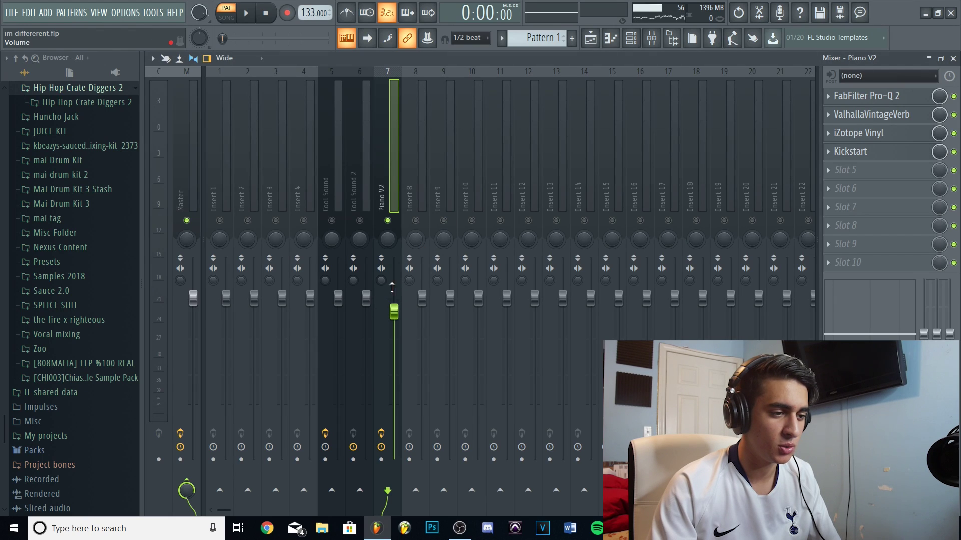
Step: Add EchoBoy after Kickstart on the Piano V2 mixer track and preview the pattern with it
{"action": "key", "text": "space"}
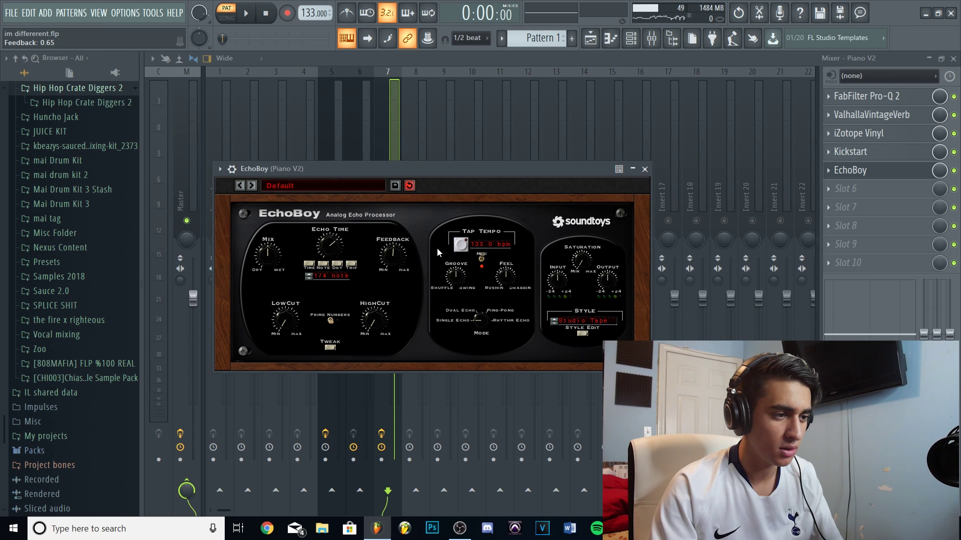
{"action": "left_click", "coordinate": [246, 15]}
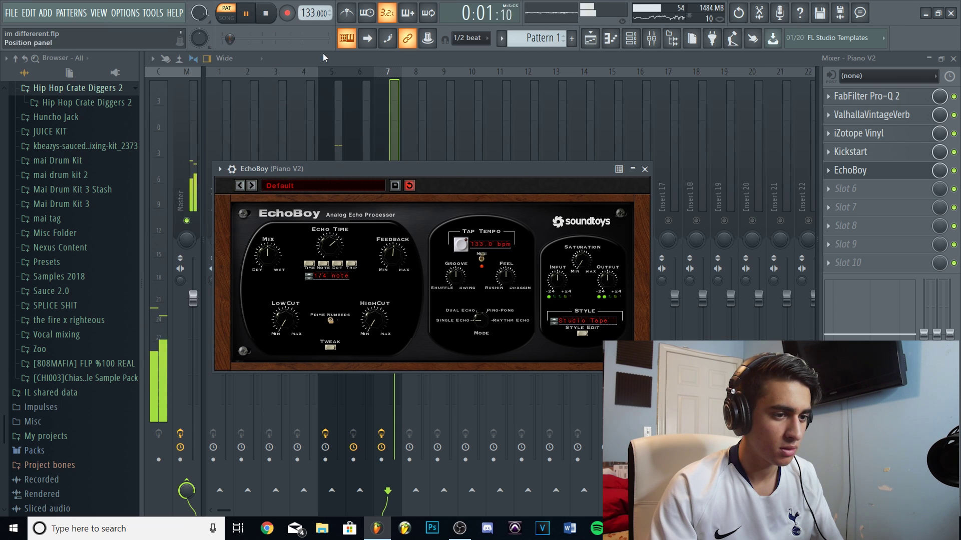
{"action": "left_click", "coordinate": [644, 169]}
{"action": "left_click", "coordinate": [264, 15]}
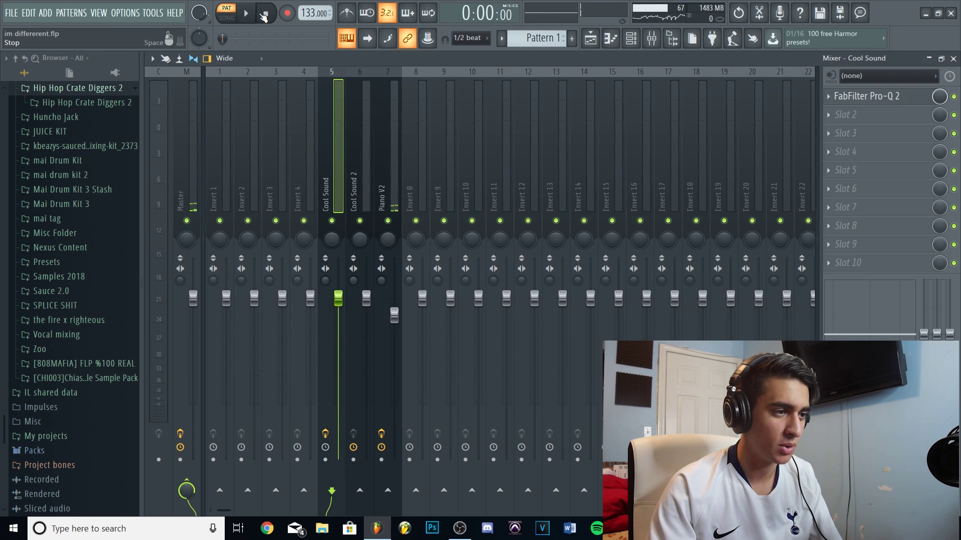
Step: Raise the Piano V2 mixer level slightly during playback and bring up the channel rack
{"action": "key", "text": "space"}
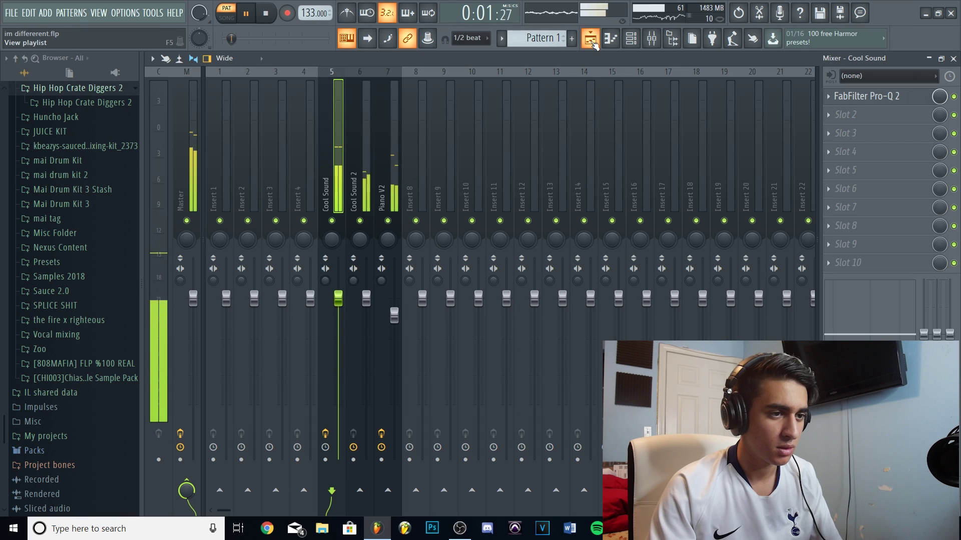
{"action": "mouse_move", "coordinate": [393, 314]}
{"action": "left_mouse_down"}
{"action": "mouse_move", "coordinate": [393, 299]}
{"action": "mouse_move", "coordinate": [338, 304]}
{"action": "mouse_move", "coordinate": [339, 315]}
{"action": "mouse_move", "coordinate": [394, 309]}
{"action": "left_mouse_up"}
{"action": "left_click", "coordinate": [630, 43]}
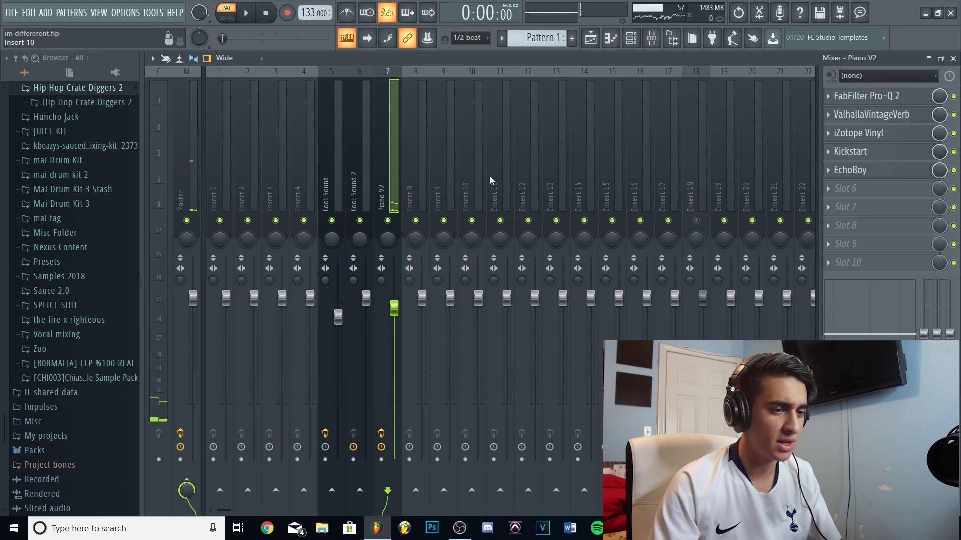
{"action": "left_click", "coordinate": [632, 45]}
{"action": "left_click", "coordinate": [633, 44]}
Step: Load the HH - Snap hi-hat sample from the Mai Drum Kit 3 folder into a new channel
{"action": "scroll", "coordinate": [65, 345], "scroll_direction": "up", "scroll_amount": 4}
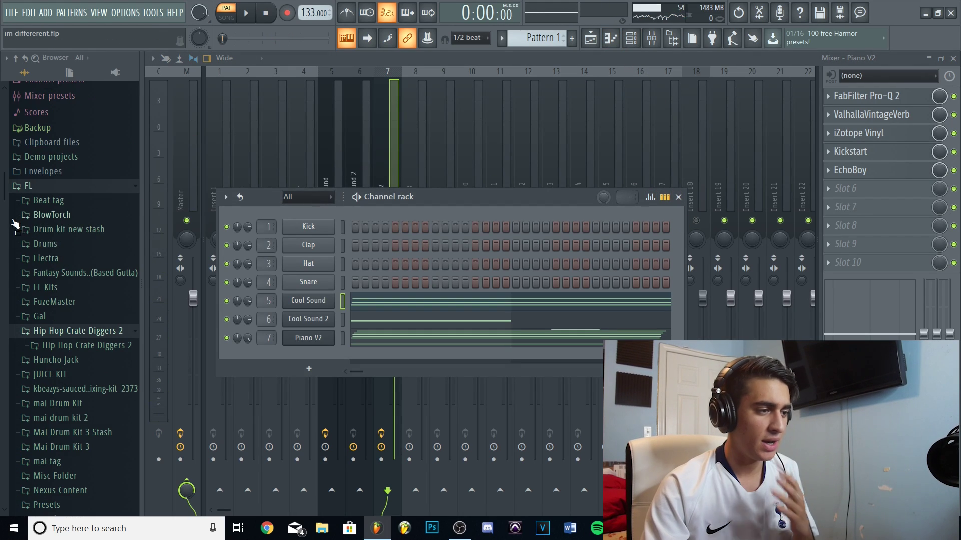
{"action": "scroll", "coordinate": [65, 346], "scroll_direction": "down", "scroll_amount": 2}
{"action": "scroll", "coordinate": [109, 330], "scroll_direction": "up", "scroll_amount": 2}
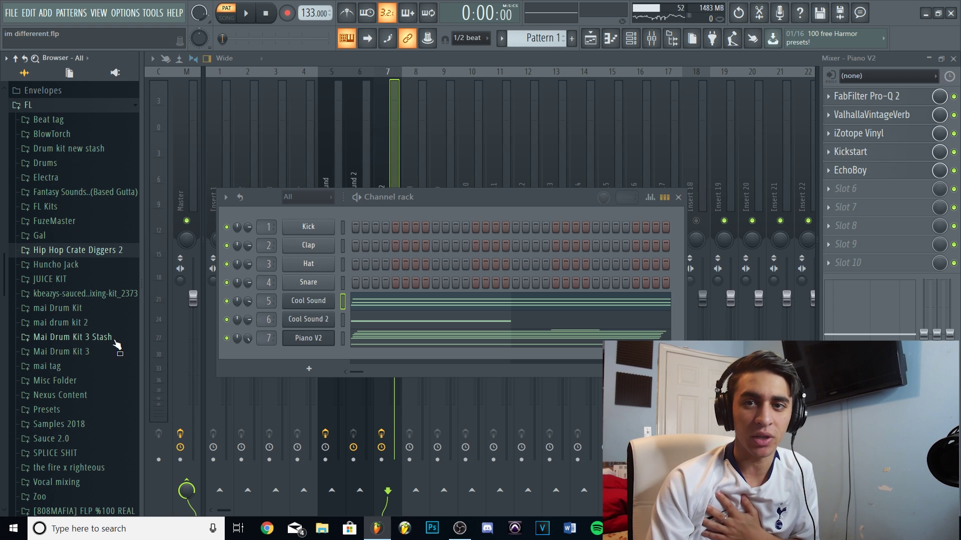
{"action": "left_click", "coordinate": [99, 353]}
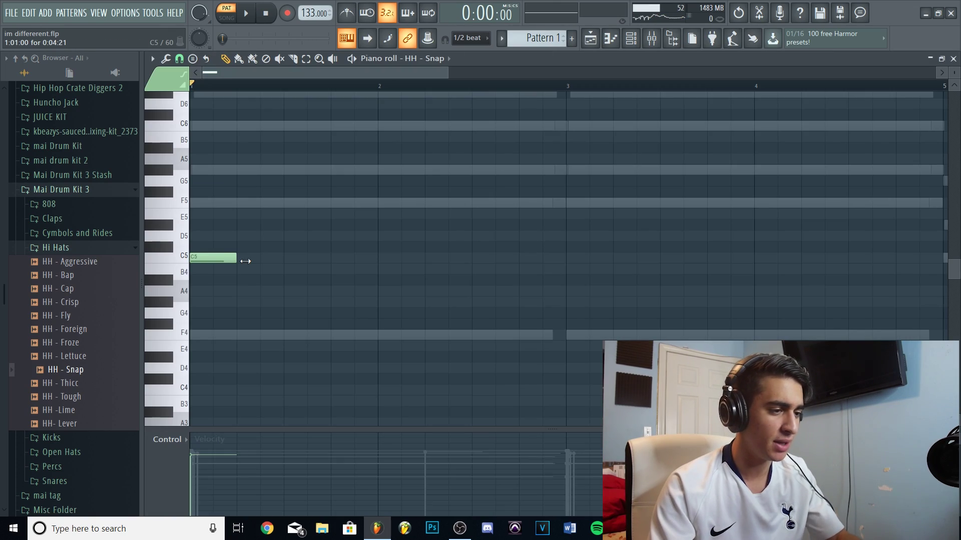
Step: Draw a C5 hi-hat pattern with fast rolls for HH - Snap and repeat it through bar 8
{"action": "left_click", "coordinate": [179, 59]}
{"action": "left_click", "coordinate": [198, 191]}
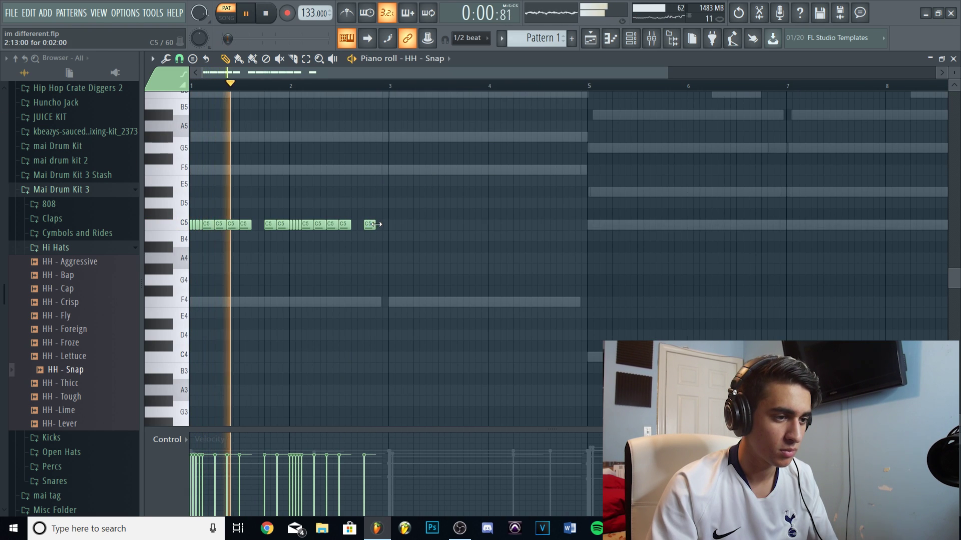
{"action": "scroll", "coordinate": [387, 86], "scroll_direction": "down", "scroll_amount": 2}
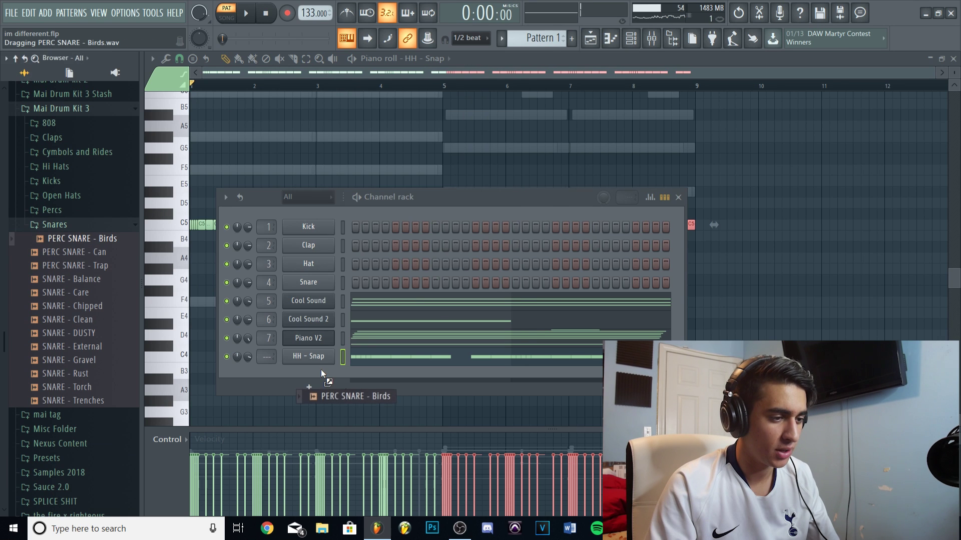
Step: Load the PERC SNARE - Birds and CLAP - Money samples from Mai Drum Kit 3 into new channels
{"action": "left_click_drag", "start_coordinate": [320, 369], "coordinate": [252, 377]}
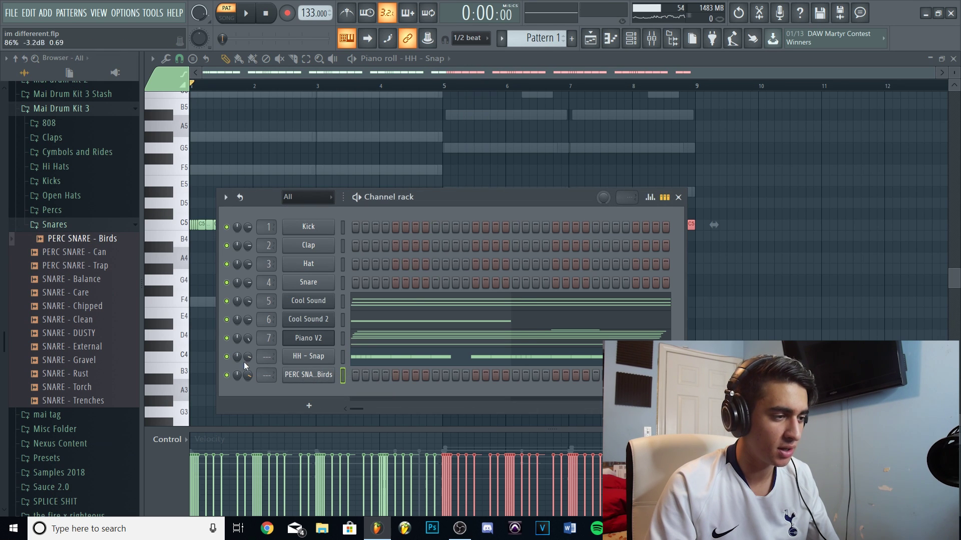
{"action": "left_click", "coordinate": [75, 139]}
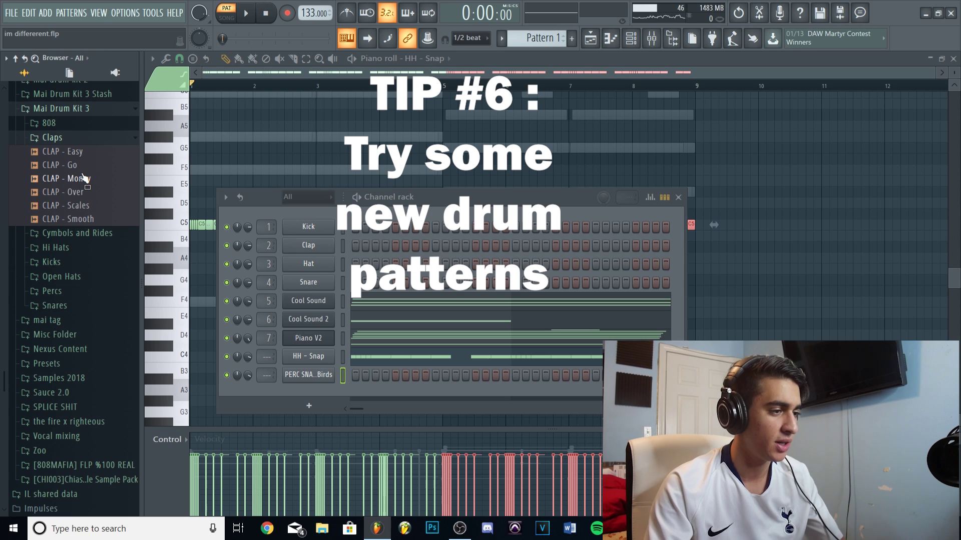
{"action": "left_click_drag", "start_coordinate": [87, 184], "coordinate": [429, 364]}
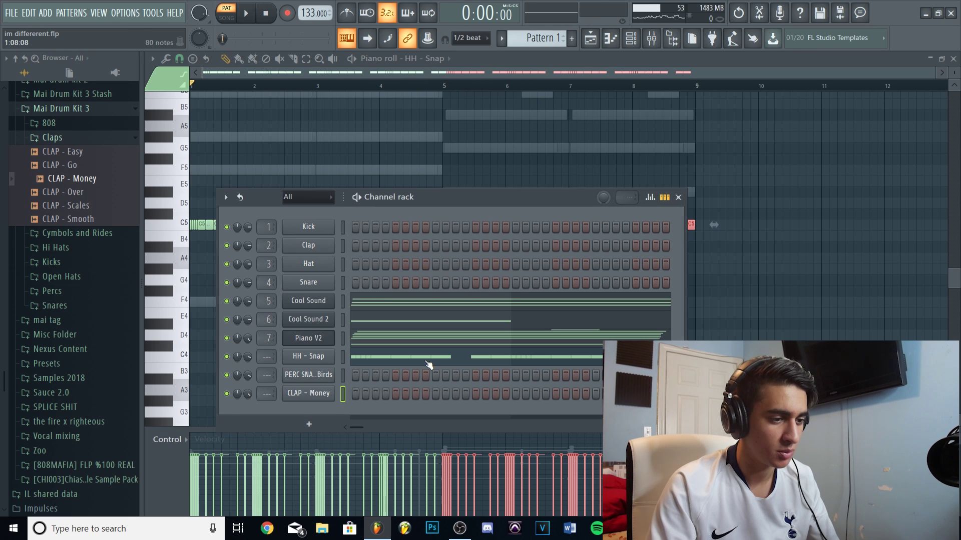
Step: Place a PERC SNARE - Birds hit on step 9 and a CLAP - Money hit on step 25 while previewing the pattern
{"action": "key", "text": "space"}
{"action": "left_click", "coordinate": [435, 375]}
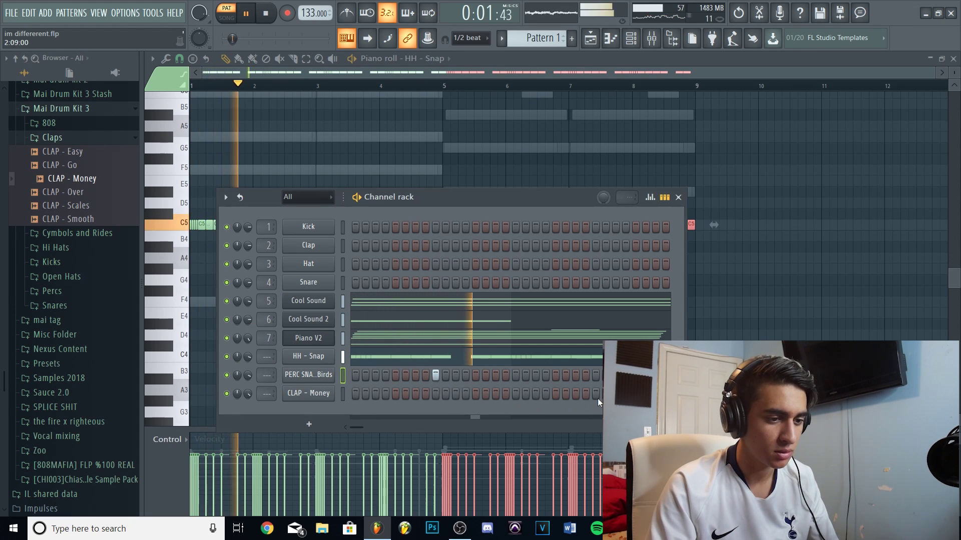
{"action": "left_click", "coordinate": [596, 394]}
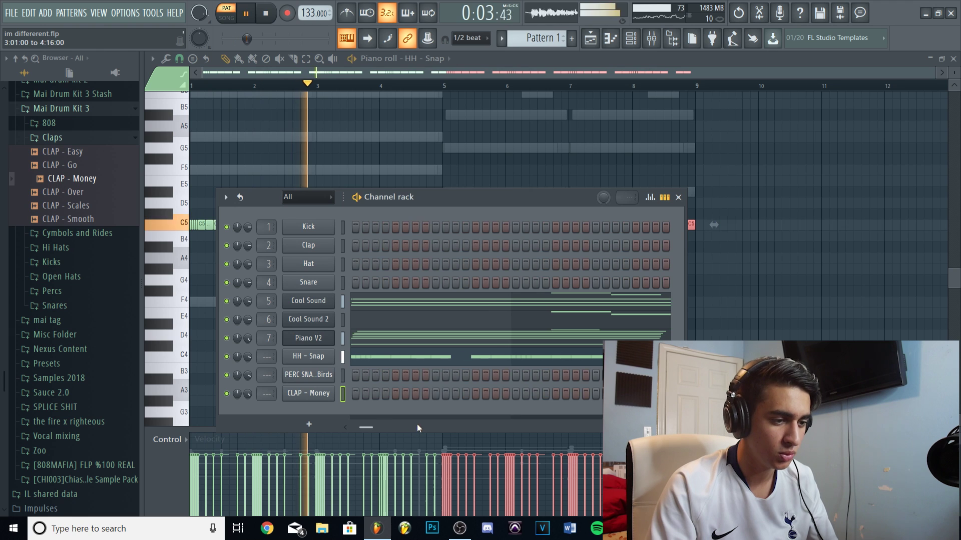
{"action": "key", "text": "space"}
Step: Load OPEN HAT - Sneeze from the Open Hats folder into a new channel with hits on steps 7 and 23
{"action": "left_click", "coordinate": [61, 276]}
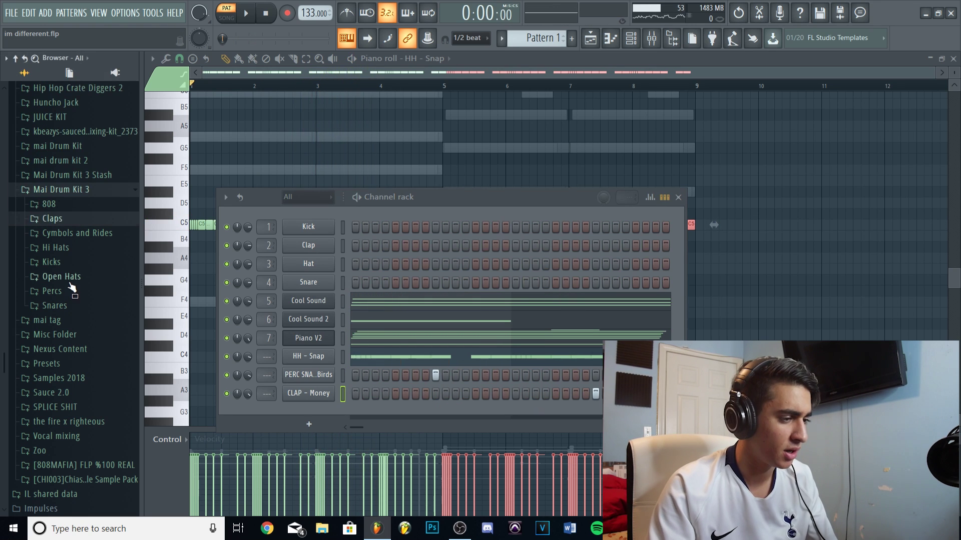
{"action": "left_click_drag", "start_coordinate": [84, 292], "coordinate": [247, 395]}
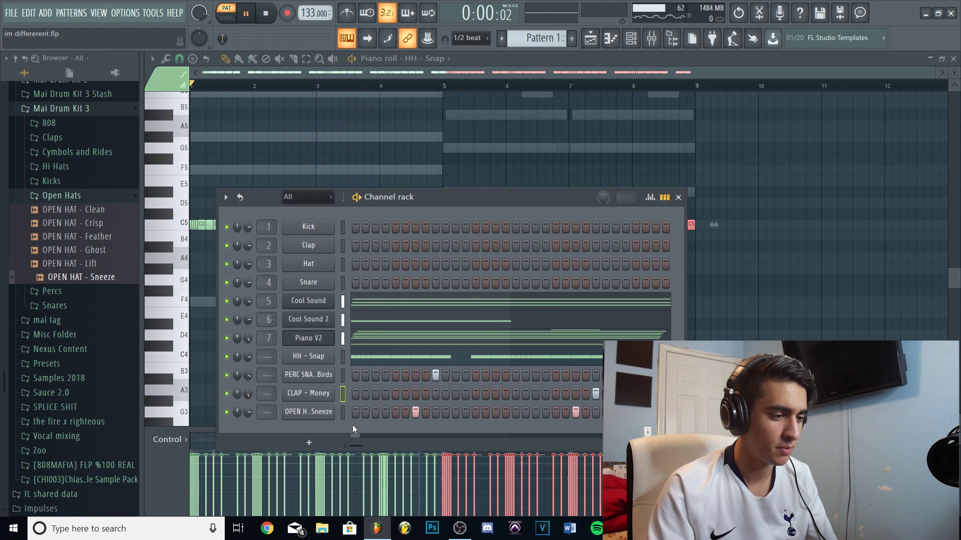
{"action": "key", "text": "space"}
Step: Open the OPEN HAT - Sneeze hits in the piano roll and duplicate them through bar 8
{"action": "right_click", "coordinate": [309, 411]}
{"action": "left_click", "coordinate": [352, 371]}
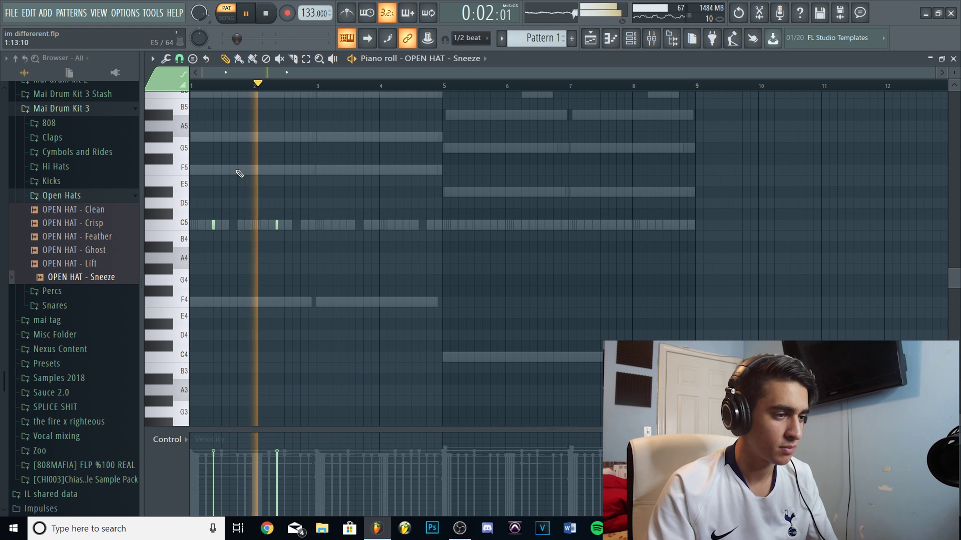
{"action": "left_click", "coordinate": [180, 59]}
{"action": "left_click", "coordinate": [188, 202]}
{"action": "key", "text": "ctrl+a"}
{"action": "key", "text": "ctrl+b"}
{"action": "key", "text": "ctrl+a"}
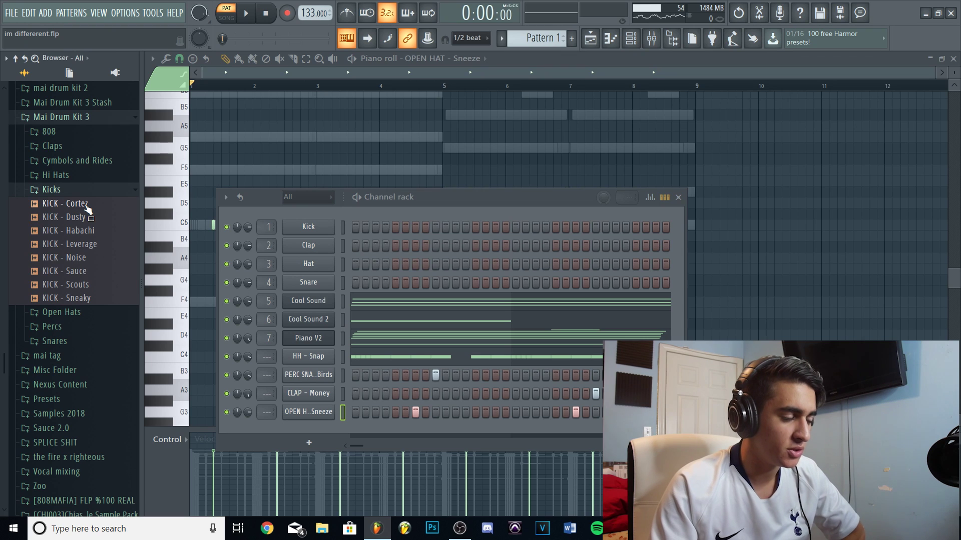
Step: Load KICK - Cortez from the Kicks folder into a new channel with hits on steps 1, 13 and 21
{"action": "key", "text": "space"}
{"action": "scroll", "coordinate": [274, 76], "scroll_direction": "up", "scroll_amount": 3}
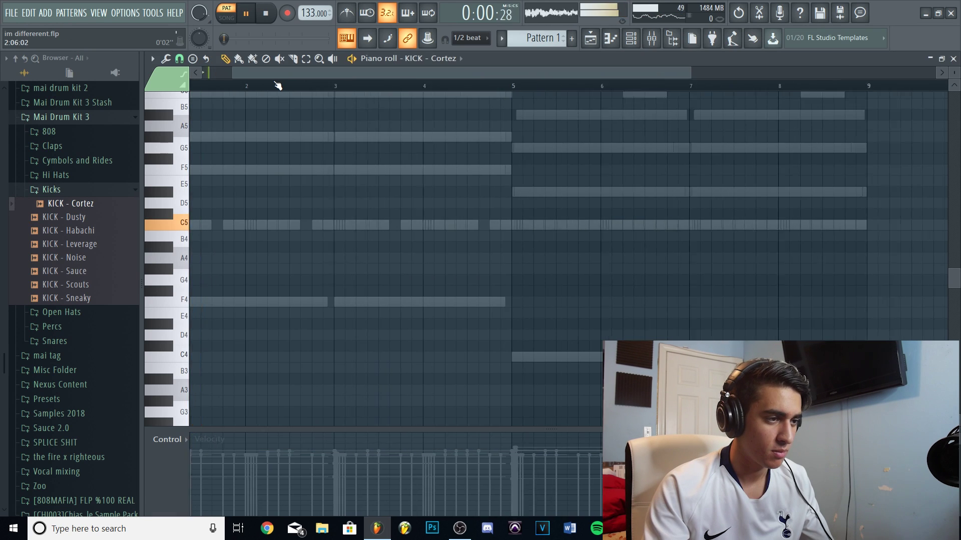
{"action": "left_click_drag", "start_coordinate": [274, 76], "coordinate": [107, 76]}
{"action": "key", "text": "space"}
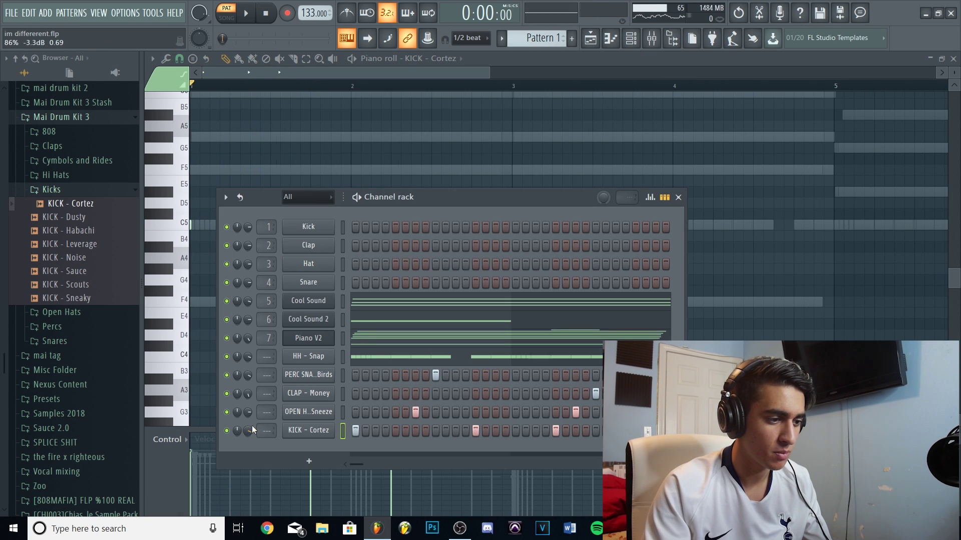
Step: Preview the pattern with the new kick and open KICK - Cortez in the piano roll
{"action": "key", "text": "space"}
{"action": "right_click", "coordinate": [326, 428]}
{"action": "left_click", "coordinate": [365, 371]}
{"action": "right_click", "coordinate": [321, 430]}
{"action": "left_click", "coordinate": [363, 373]}
{"action": "key", "text": "space"}
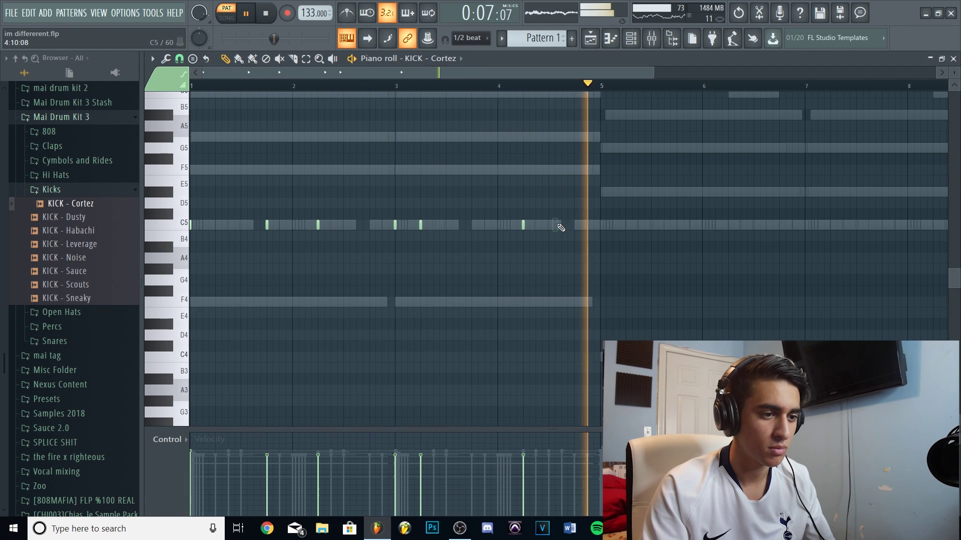
Step: Add further C5 hits for KICK - Cortez in bars 3 and 4 while playing the pattern
{"action": "left_click", "coordinate": [557, 225]}
{"action": "key", "text": "space"}
{"action": "right_click", "coordinate": [556, 225]}
{"action": "key", "text": "space"}
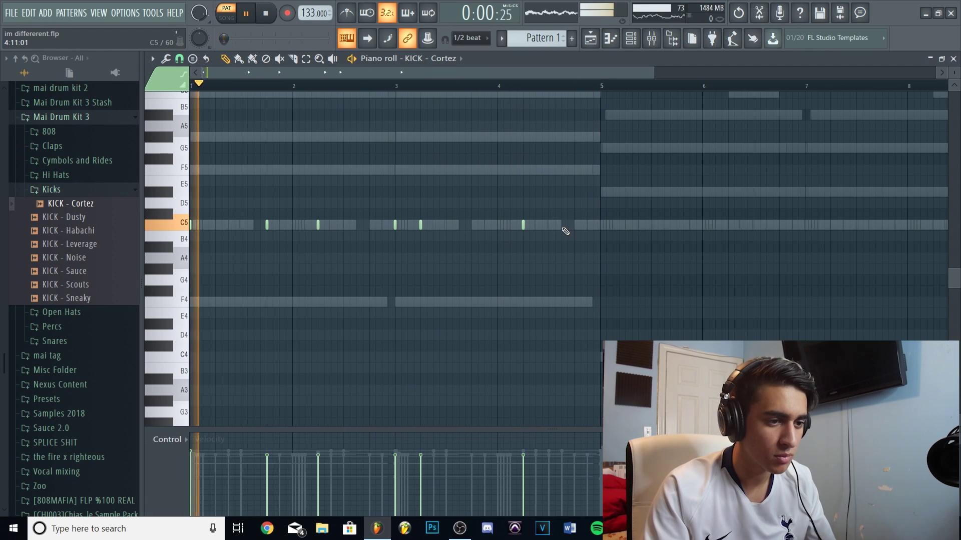
{"action": "left_click", "coordinate": [562, 226]}
{"action": "scroll", "coordinate": [495, 93], "scroll_direction": "down", "scroll_amount": 1}
{"action": "scroll", "coordinate": [495, 92], "scroll_direction": "down", "scroll_amount": 1}
{"action": "scroll", "coordinate": [225, 72], "scroll_direction": "up", "scroll_amount": 2}
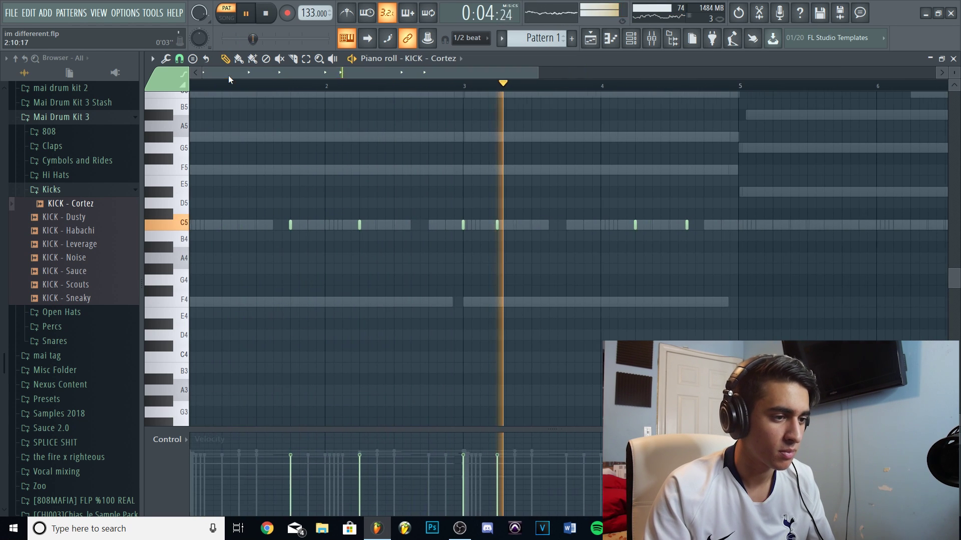
Step: Load 808 - Rumble and draw its F5 and C6 bass notes in bars 1 to 3, extending the last F5 to bar 4
{"action": "scroll", "coordinate": [362, 89], "scroll_direction": "down", "scroll_amount": 1}
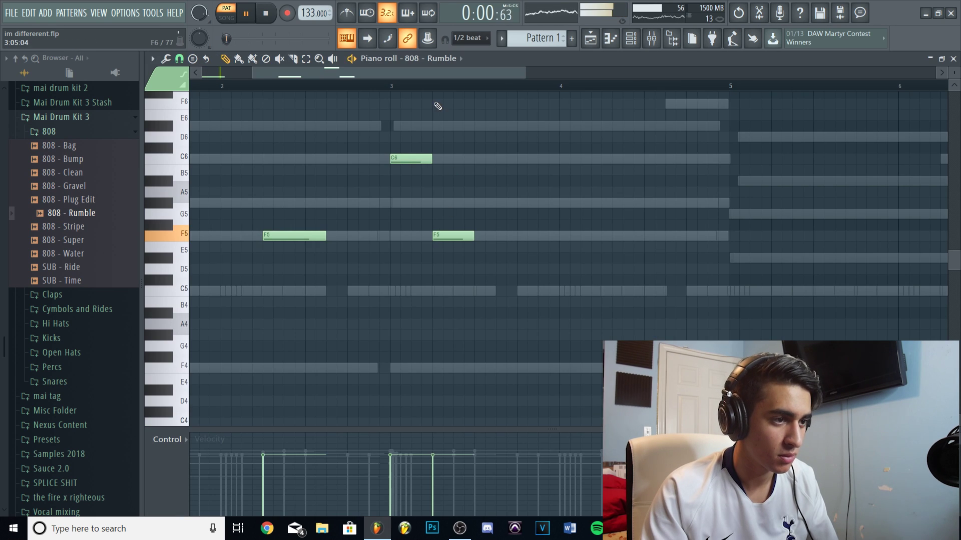
{"action": "scroll", "coordinate": [438, 106], "scroll_direction": "down", "scroll_amount": 5}
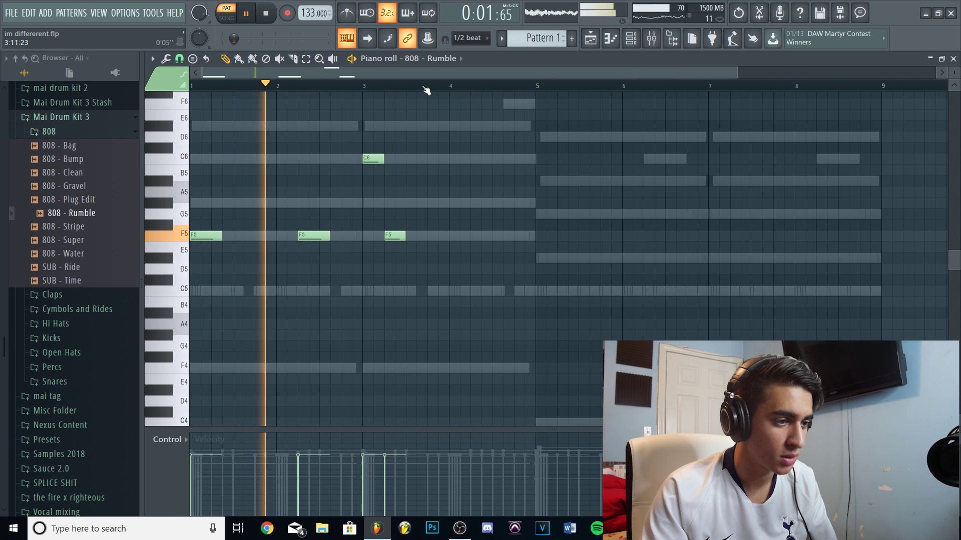
{"action": "scroll", "coordinate": [378, 94], "scroll_direction": "down", "scroll_amount": 2}
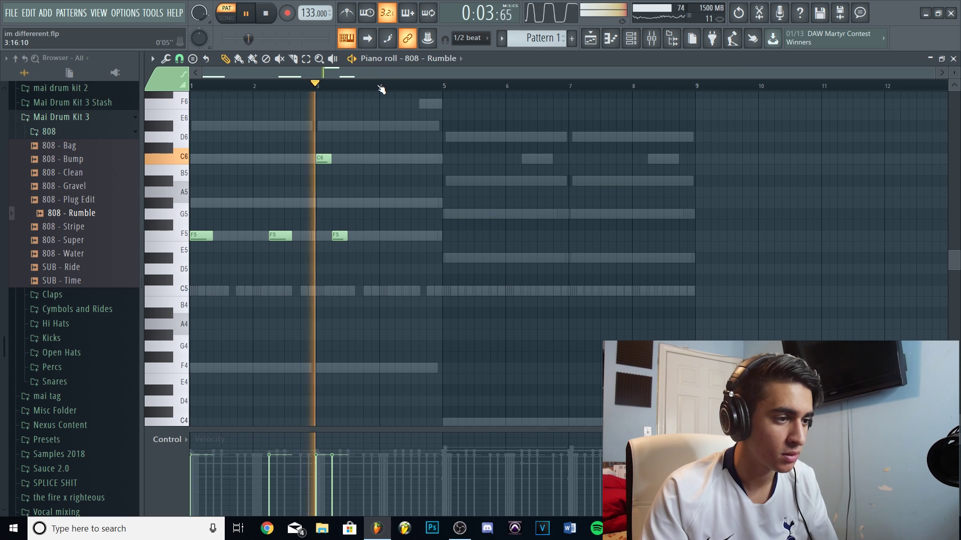
{"action": "left_click_drag", "start_coordinate": [348, 239], "coordinate": [379, 239]}
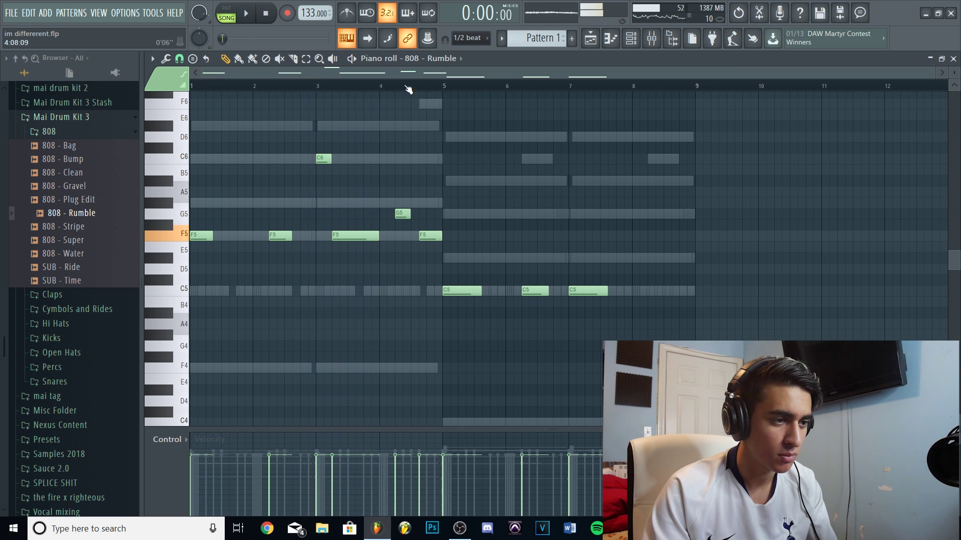
Step: Continue the 808 - Rumble line with G5 and F5 notes in bar 4 and C5 notes in bars 5 to 7
{"action": "left_click", "coordinate": [394, 85]}
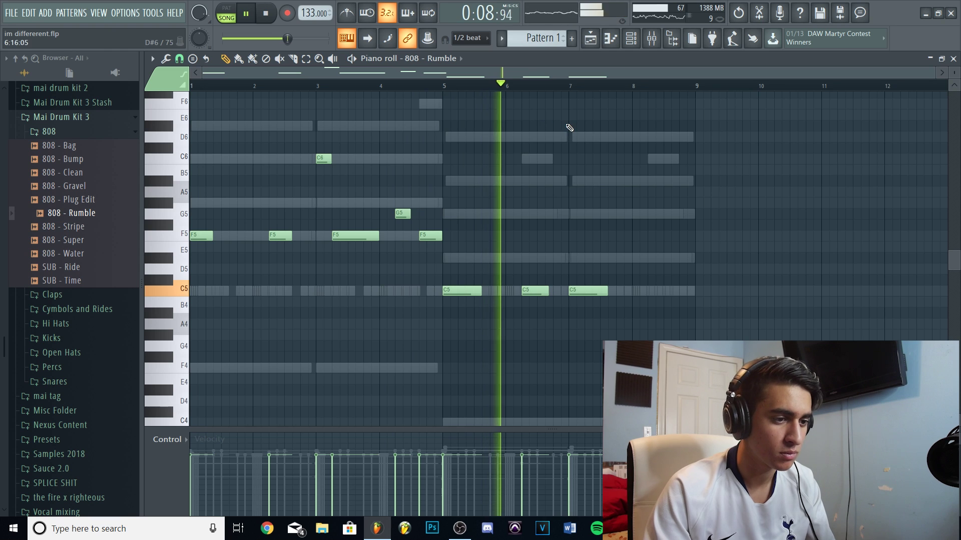
{"action": "left_click", "coordinate": [591, 181]}
{"action": "right_click", "coordinate": [592, 182]}
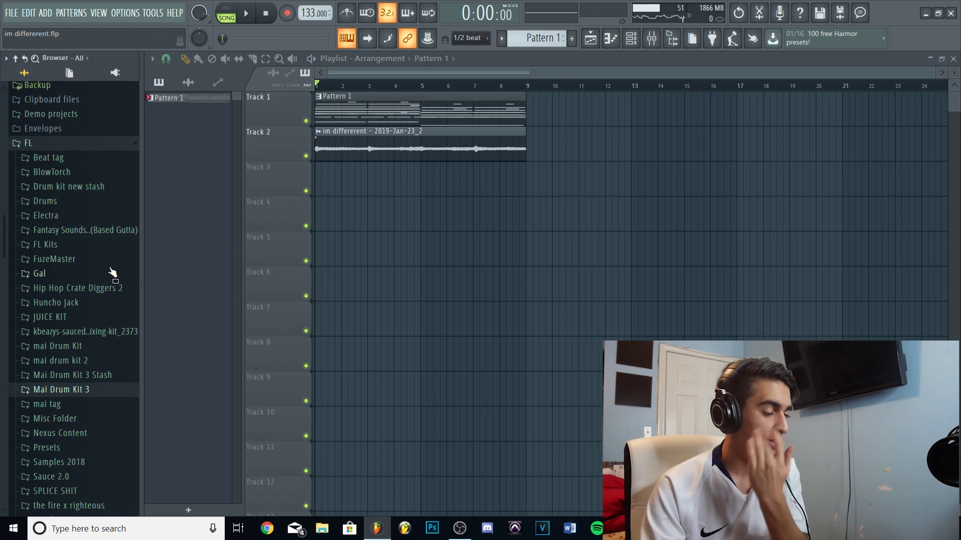
Step: Find the Splice samples in the browser and open the Sango folder
{"action": "scroll", "coordinate": [83, 324], "scroll_direction": "down", "scroll_amount": 2}
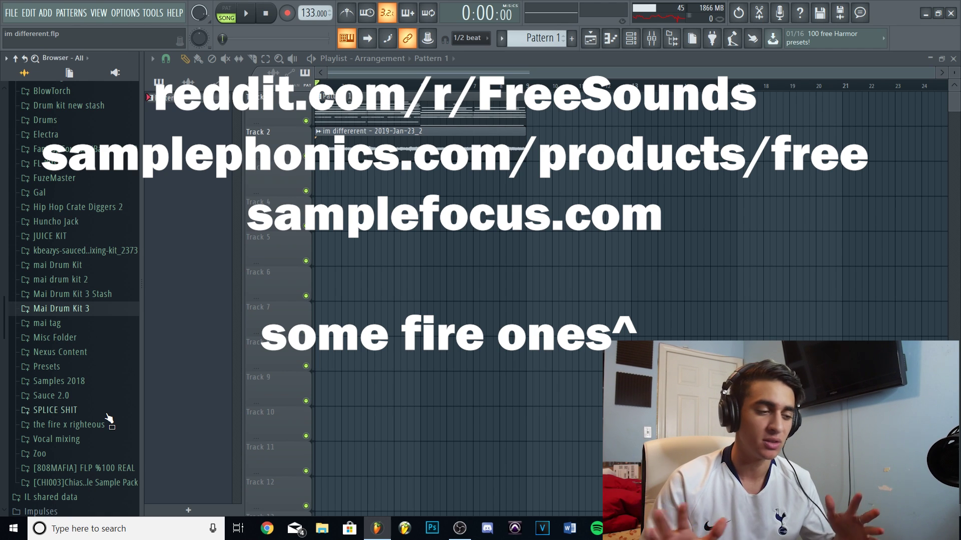
{"action": "scroll", "coordinate": [73, 248], "scroll_direction": "down", "scroll_amount": 4}
{"action": "left_click", "coordinate": [73, 249]}
{"action": "left_click", "coordinate": [66, 276]}
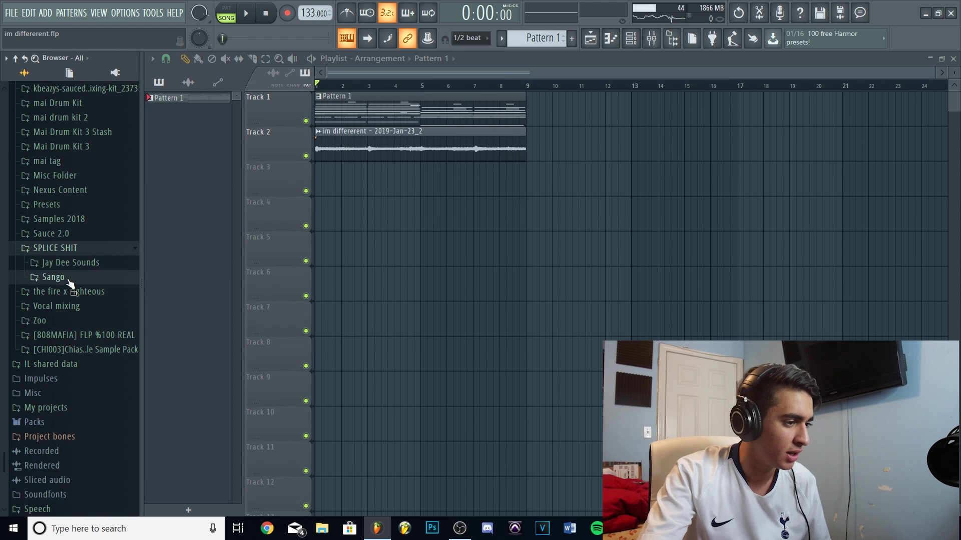
{"action": "left_click", "coordinate": [67, 278]}
Step: Preview the Sango funk loops and add SANGO_funk_carioca_loop_base_06_cidade_142 to the project
{"action": "left_click", "coordinate": [98, 314]}
{"action": "left_click", "coordinate": [99, 306]}
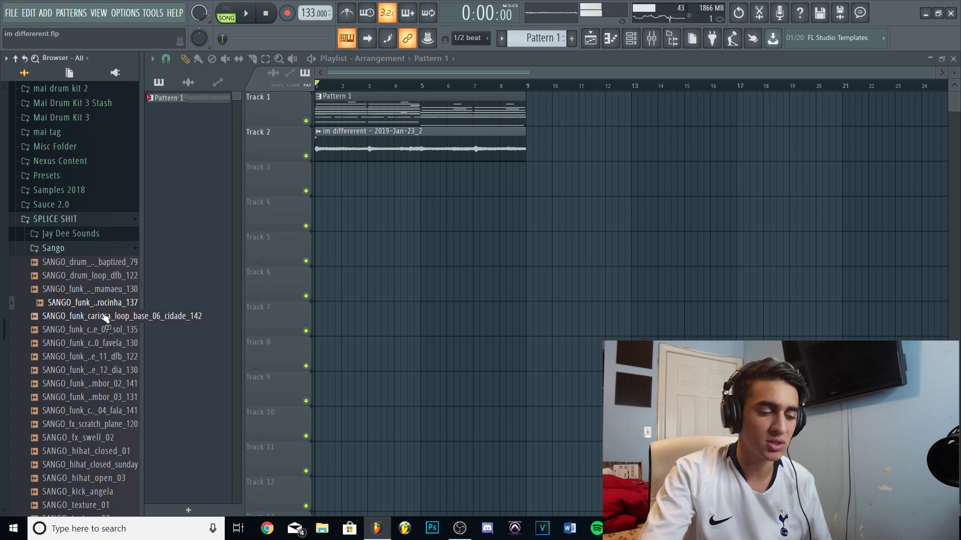
{"action": "left_click", "coordinate": [105, 318]}
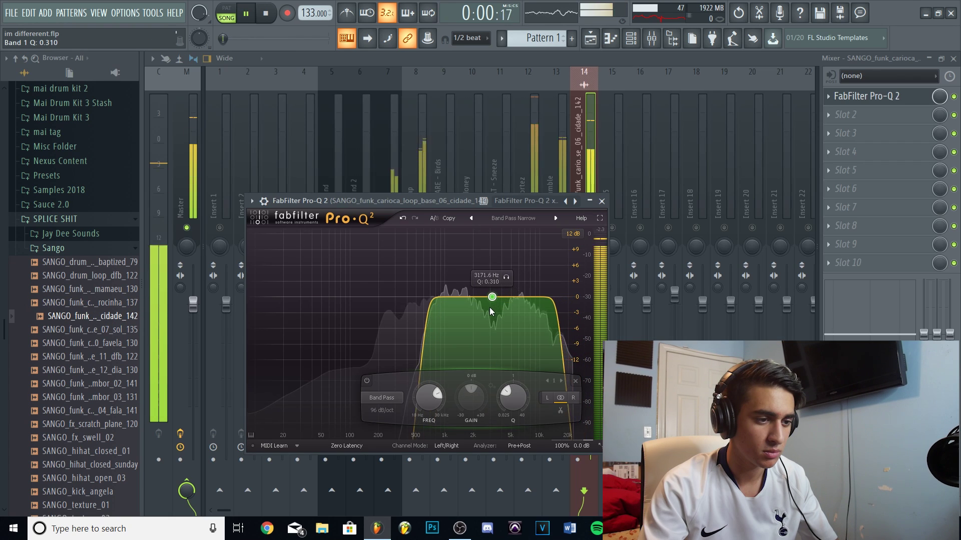
Step: Shape a band-pass filter on the Sango loop in FabFilter Pro-Q 2 at about 2312 Hz with a Q of 0.223
{"action": "scroll", "coordinate": [489, 307], "scroll_direction": "down", "scroll_amount": 3}
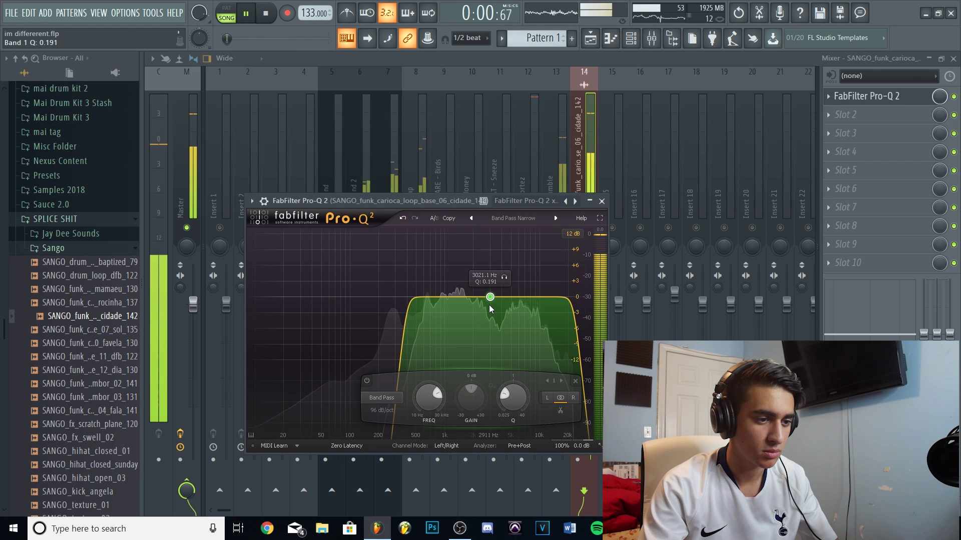
{"action": "left_click_drag", "start_coordinate": [489, 302], "coordinate": [481, 300]}
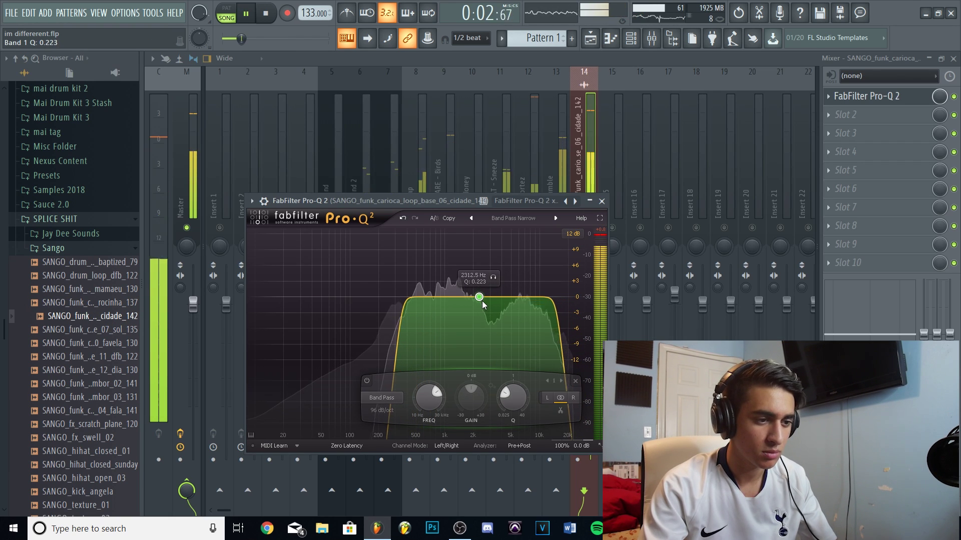
{"action": "scroll", "coordinate": [484, 305], "scroll_direction": "down", "scroll_amount": 3}
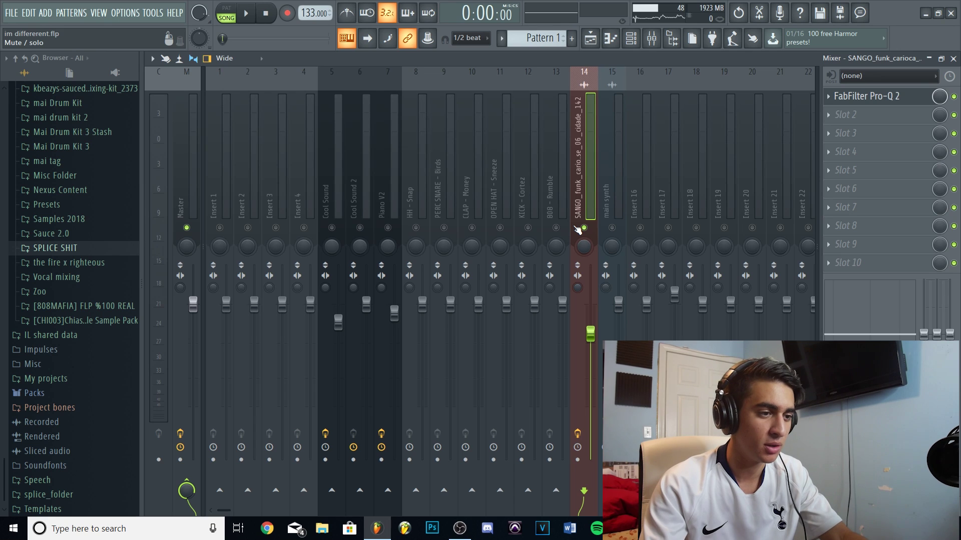
Step: Play the song and lower the Sango loop's mixer level to 77% (-5.4 dB)
{"action": "key", "text": "space"}
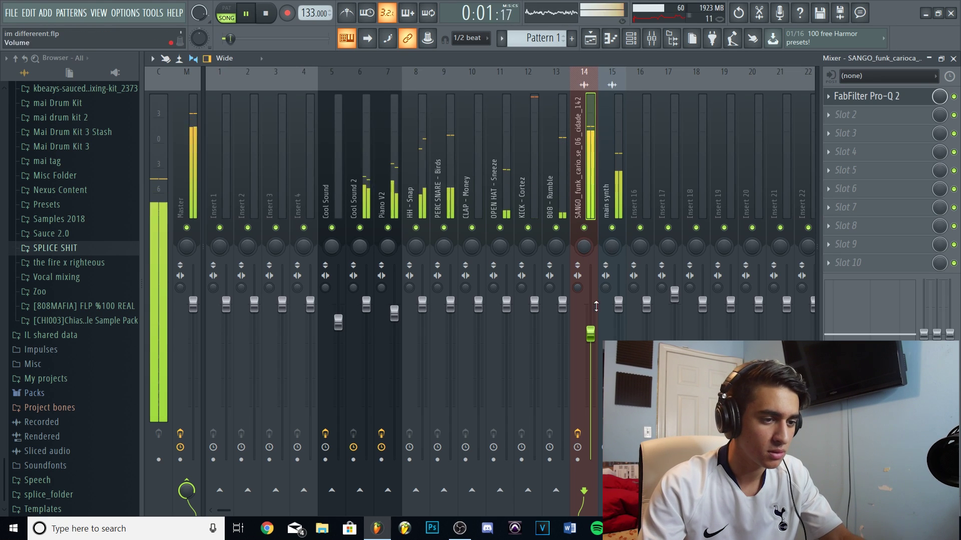
{"action": "left_click_drag", "start_coordinate": [591, 336], "coordinate": [593, 344]}
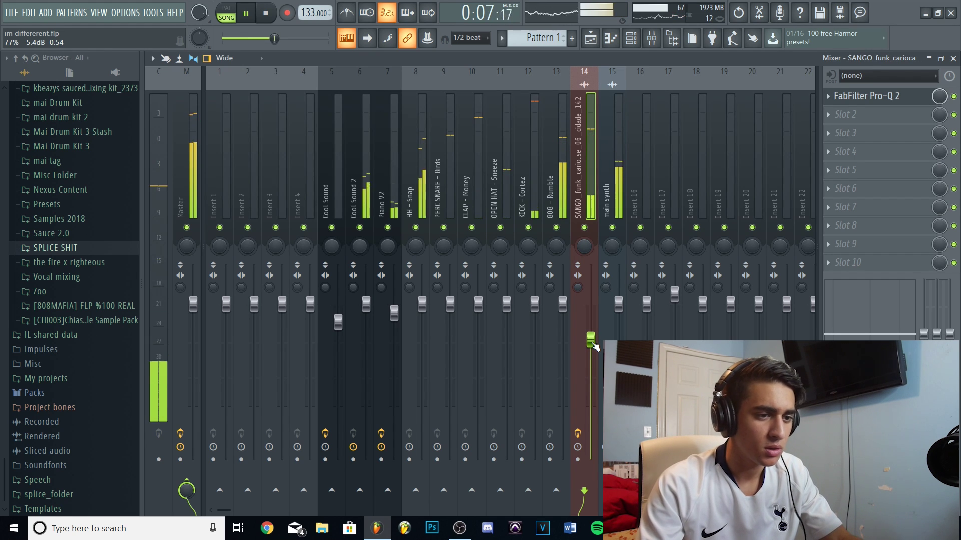
Step: Write an Omnisphere bass part in Pattern 1 with F4, C5 and G4 notes in bars 1 to 4 and C4 in bar 5
{"action": "left_click", "coordinate": [631, 38]}
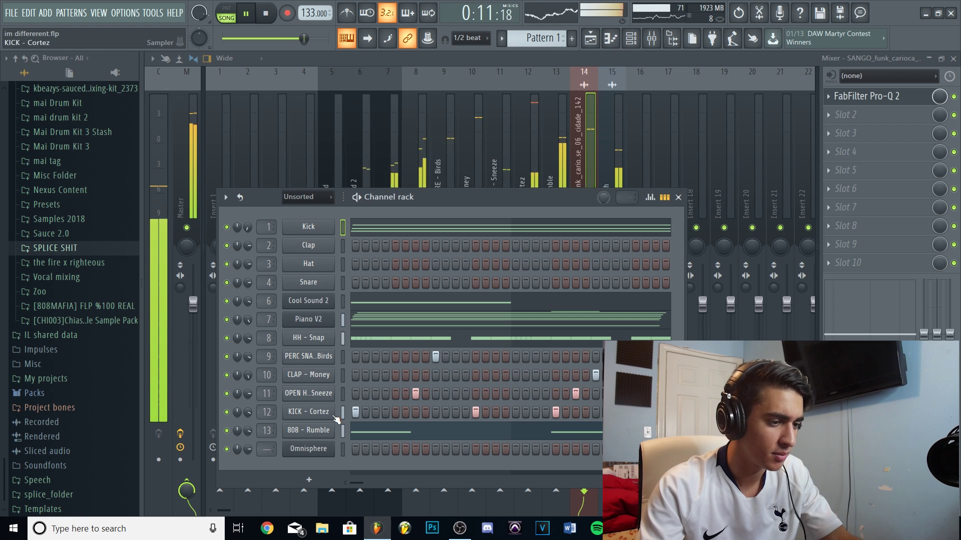
{"action": "key", "text": "F6"}
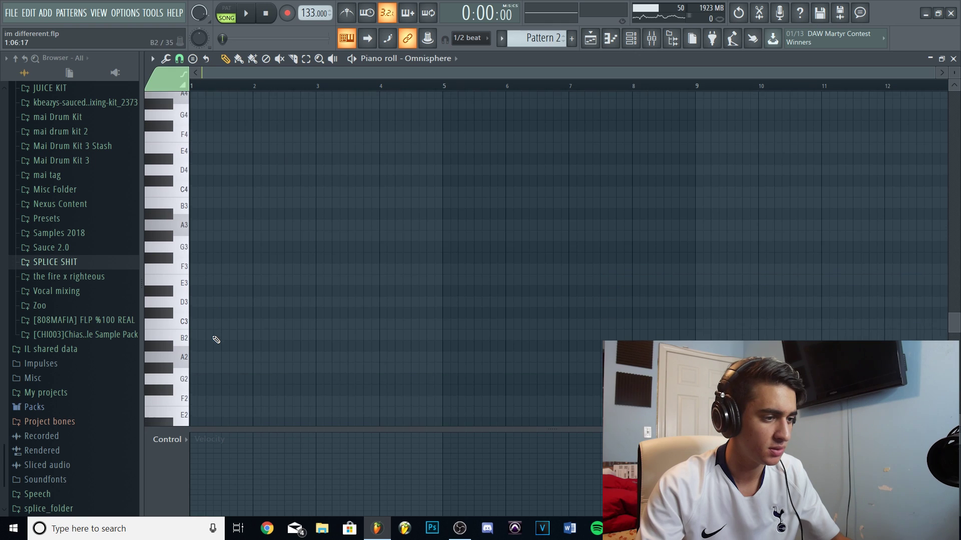
{"action": "key", "text": "space"}
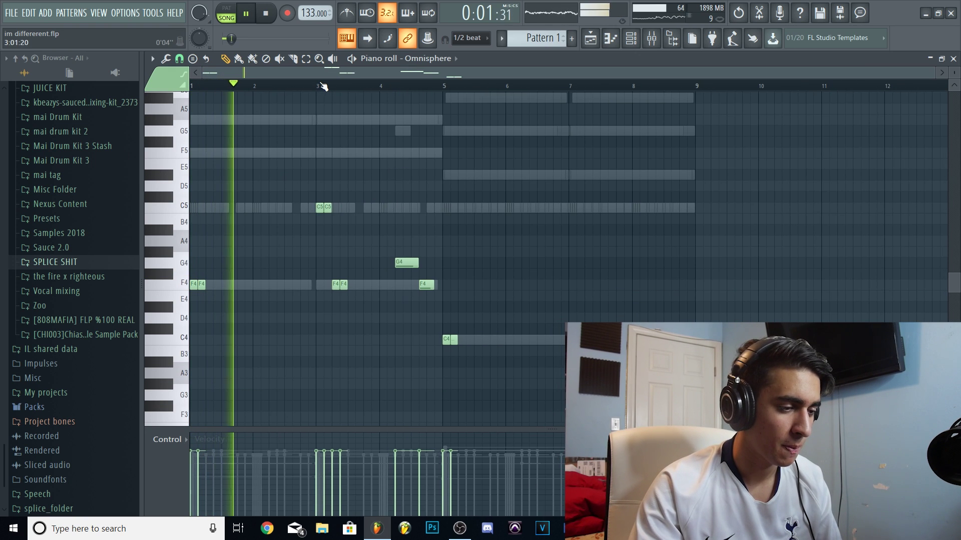
{"action": "scroll", "coordinate": [369, 146], "scroll_direction": "down", "scroll_amount": 2}
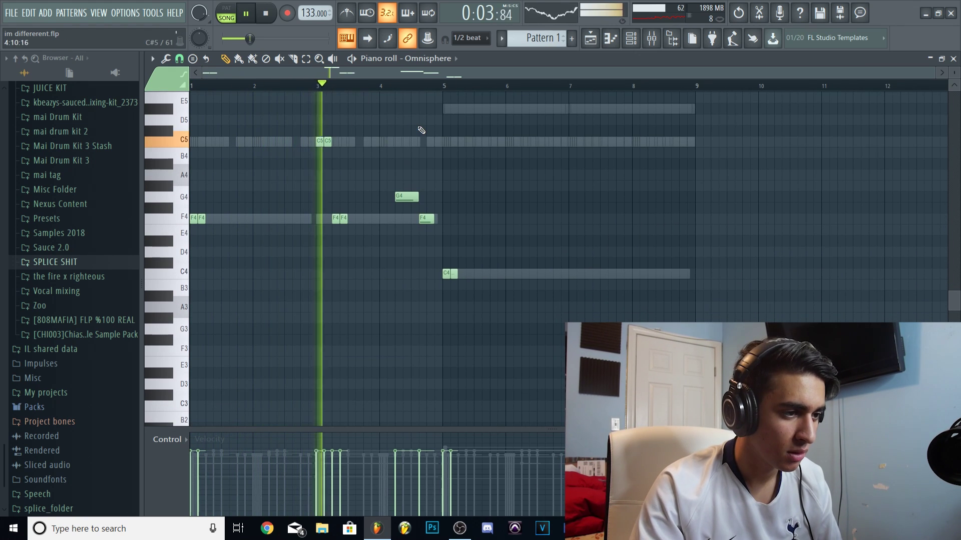
{"action": "scroll", "coordinate": [424, 87], "scroll_direction": "up", "scroll_amount": 1}
{"action": "scroll", "coordinate": [429, 87], "scroll_direction": "down", "scroll_amount": 1}
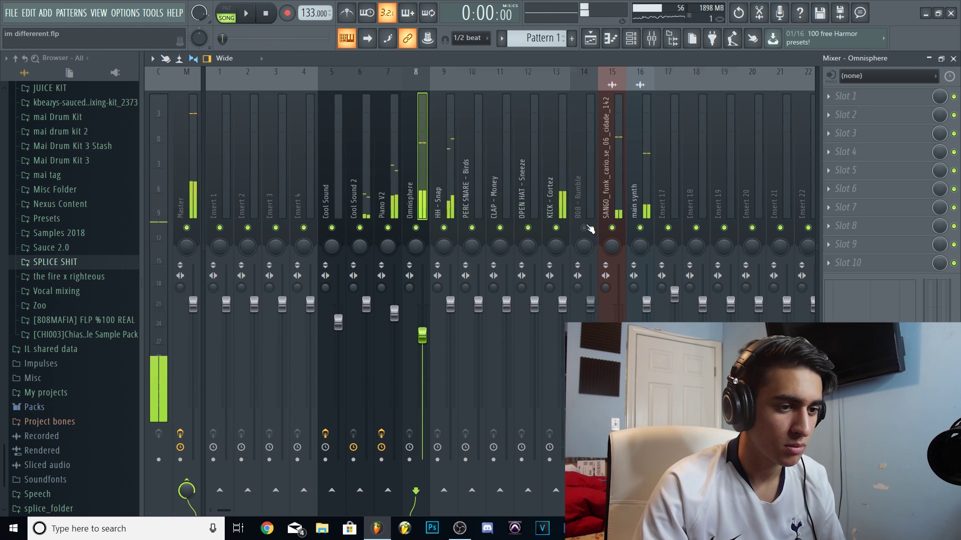
Step: Mute 808 - Rumble in the mixer and set the Omnisphere channel volume to 74% during playback
{"action": "key", "text": "space"}
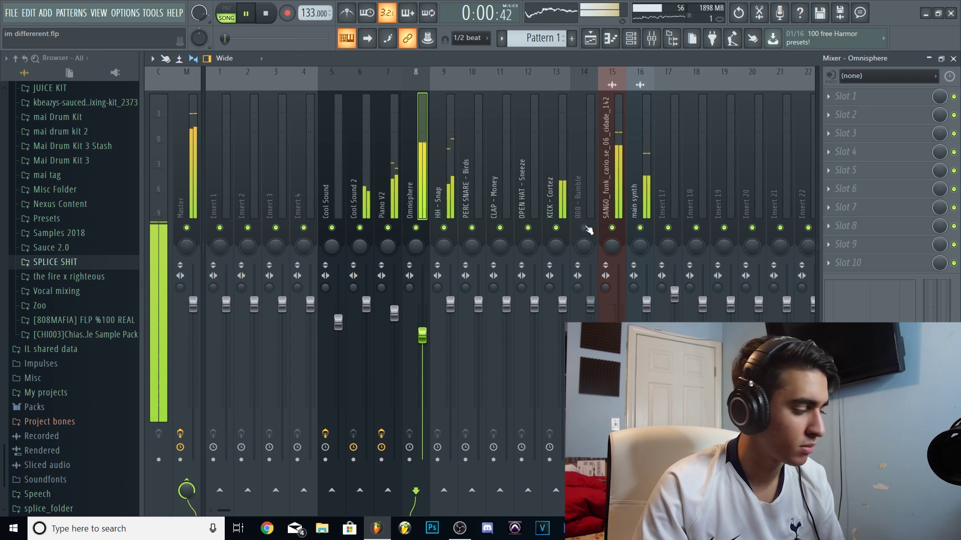
{"action": "left_click", "coordinate": [632, 38]}
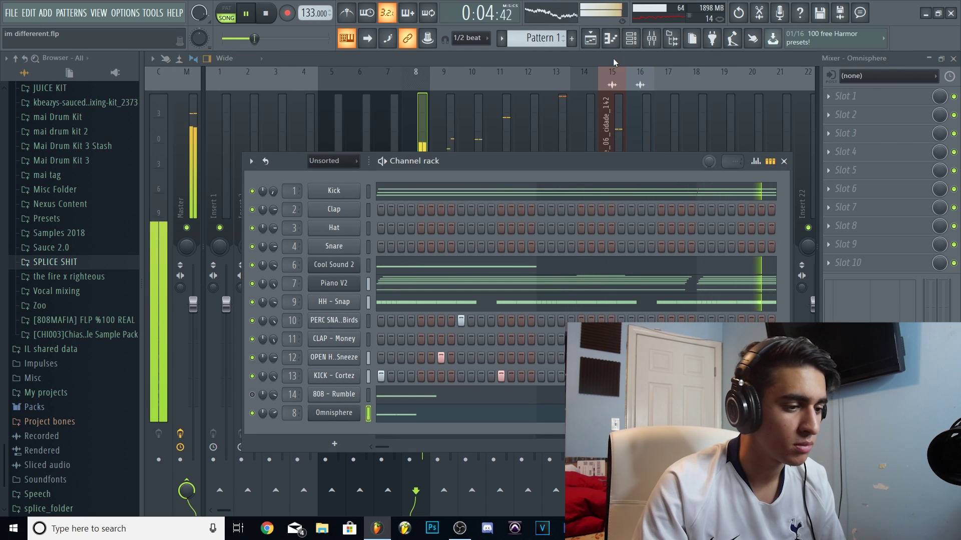
{"action": "scroll", "coordinate": [276, 417], "scroll_direction": "down", "scroll_amount": 1}
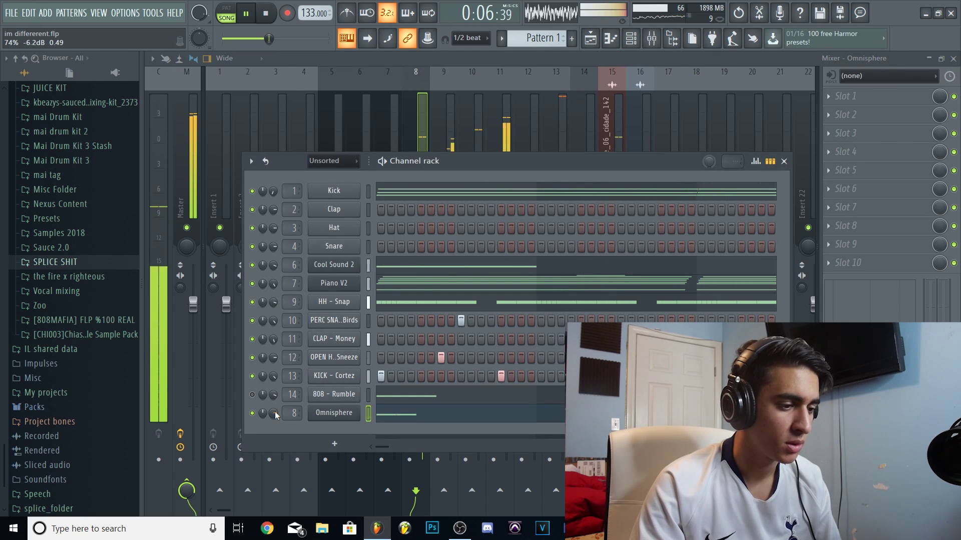
{"action": "left_click", "coordinate": [414, 115]}
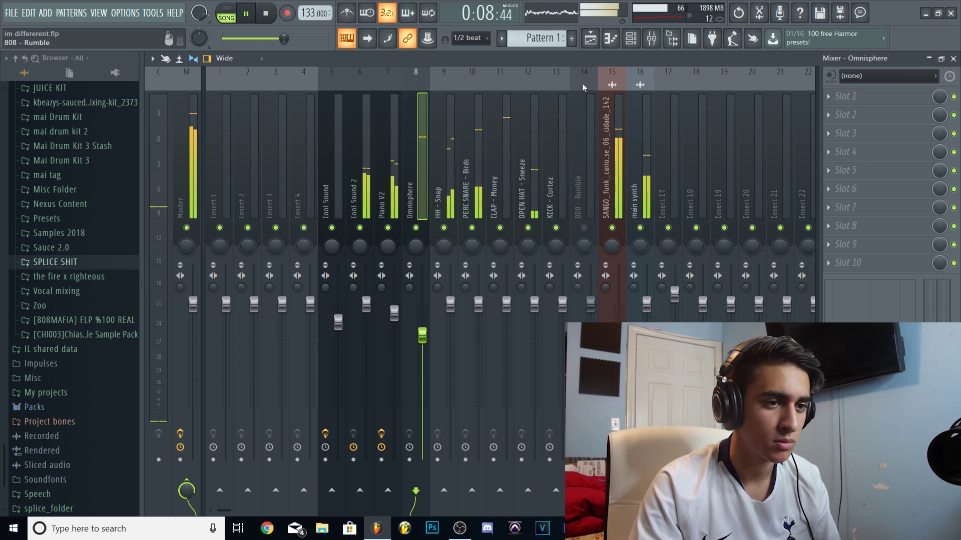
Step: Extend the main synth and Sango loops through bar 16 and move the five drum clips, HH - Snap to KICK - Cortez, to bar 9
{"action": "left_click", "coordinate": [634, 40]}
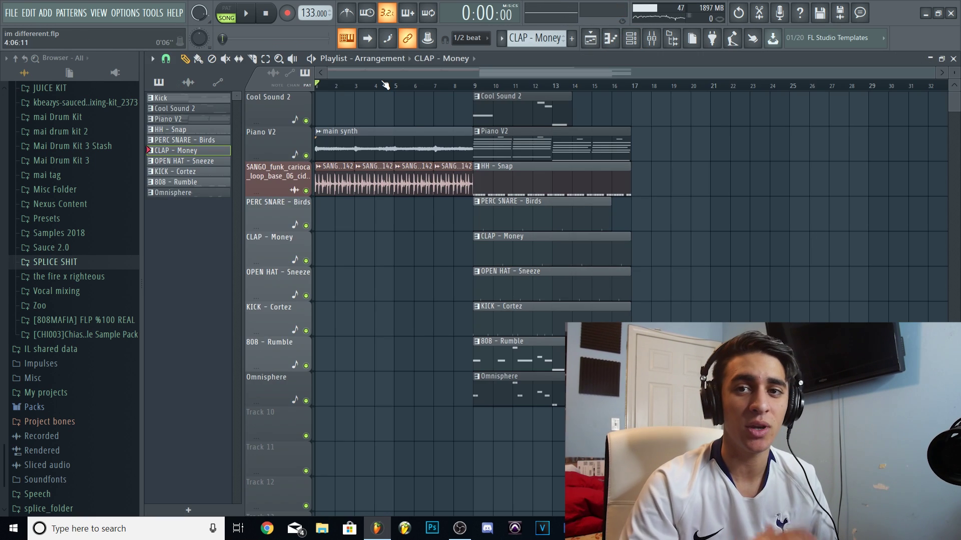
{"action": "key", "text": "space"}
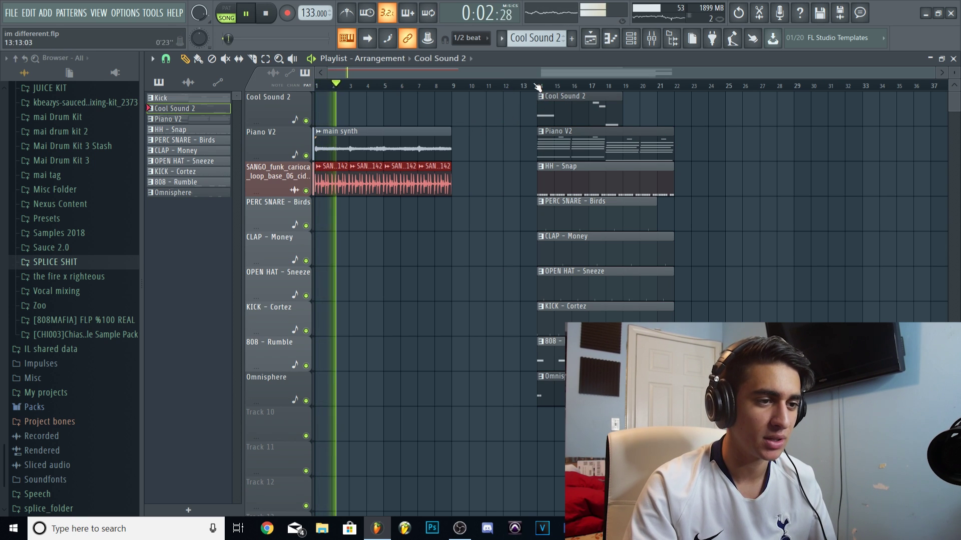
{"action": "mouse_move", "coordinate": [579, 180]}
{"action": "left_mouse_down"}
{"action": "mouse_move", "coordinate": [495, 180]}
{"action": "mouse_move", "coordinate": [574, 178]}
{"action": "left_mouse_up"}
{"action": "left_click_drag", "start_coordinate": [689, 93], "coordinate": [532, 331]}
{"action": "left_click_drag", "start_coordinate": [469, 134], "coordinate": [333, 115]}
{"action": "left_click_drag", "start_coordinate": [749, 103], "coordinate": [510, 334]}
{"action": "left_click_drag", "start_coordinate": [763, 133], "coordinate": [470, 402]}
{"action": "left_click_drag", "start_coordinate": [724, 101], "coordinate": [475, 391]}
{"action": "left_click_drag", "start_coordinate": [579, 114], "coordinate": [530, 196]}
{"action": "left_click_drag", "start_coordinate": [742, 135], "coordinate": [656, 146]}
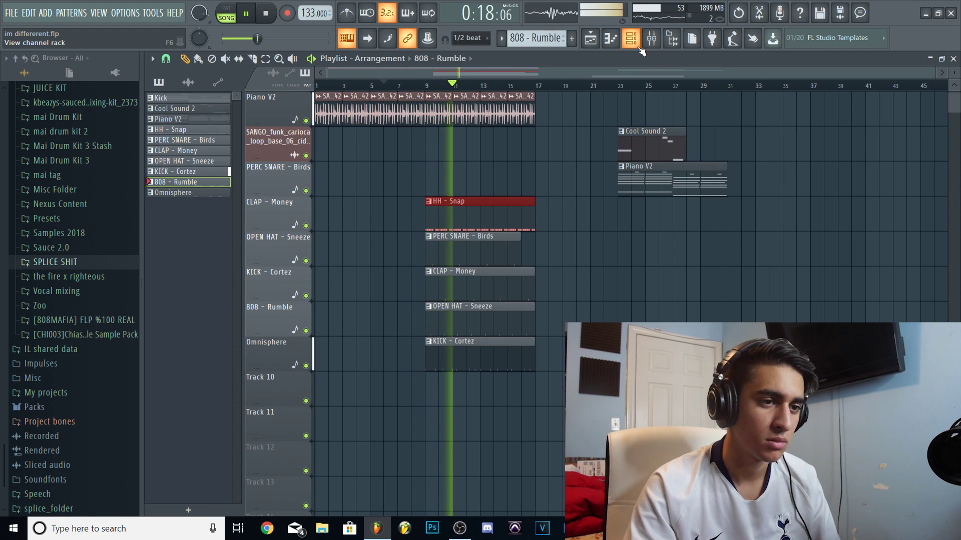
Step: Duplicate the main synth and Sango loops into bars 17 to 24 and repeat the five drum clips at bar 17
{"action": "scroll", "coordinate": [564, 235], "scroll_direction": "up", "scroll_amount": 1}
{"action": "left_click_drag", "start_coordinate": [579, 155], "coordinate": [434, 113]}
{"action": "key", "text": "ctrl+b"}
{"action": "left_click_drag", "start_coordinate": [562, 232], "coordinate": [427, 404]}
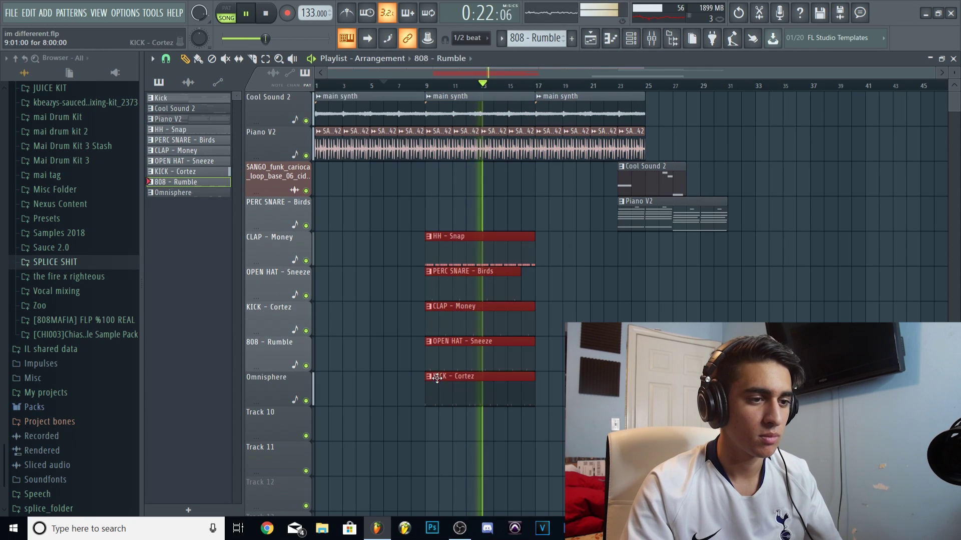
{"action": "key", "text": "ctrl+b"}
Step: Align the Cool Sound 2, Piano V2 and 808 - Rumble clips to start at bar 25
{"action": "left_click_drag", "start_coordinate": [728, 268], "coordinate": [823, 301]}
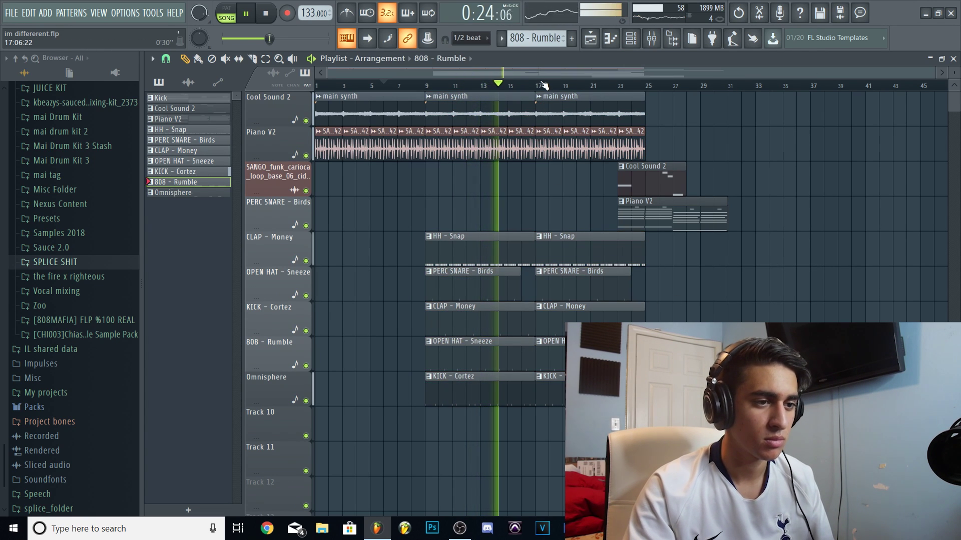
{"action": "left_click_drag", "start_coordinate": [701, 216], "coordinate": [664, 186]}
{"action": "left_click_drag", "start_coordinate": [738, 385], "coordinate": [755, 392]}
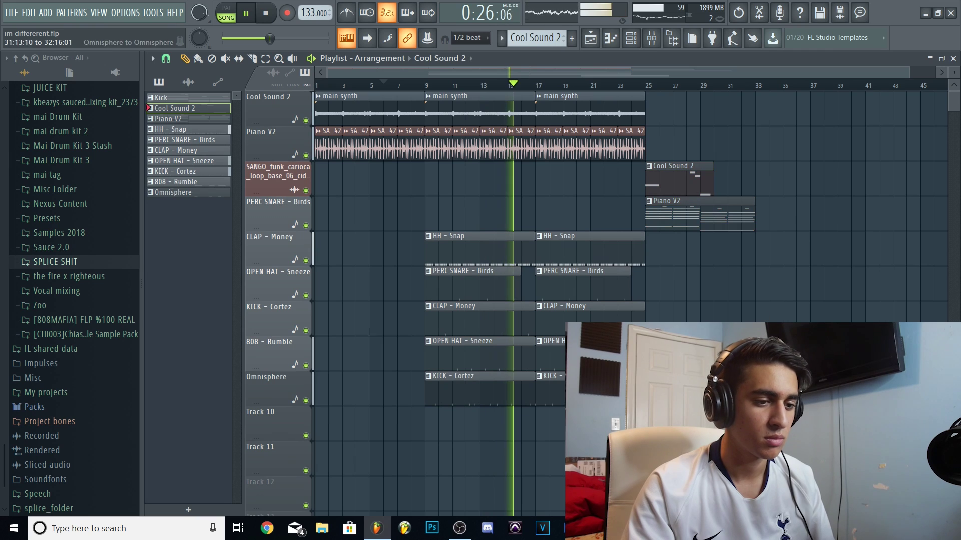
{"action": "scroll", "coordinate": [500, 300], "scroll_direction": "down", "scroll_amount": 3}
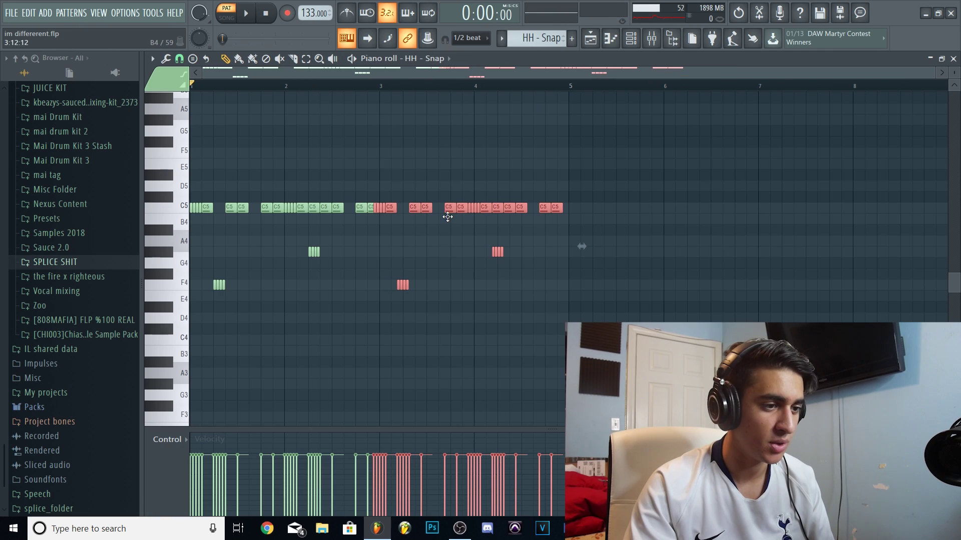
Step: Extend the HH - Snap pattern to four bars with pitched hi-hat rolls, and save the project while the arrangement plays
{"action": "left_click_drag", "start_coordinate": [447, 217], "coordinate": [456, 215]}
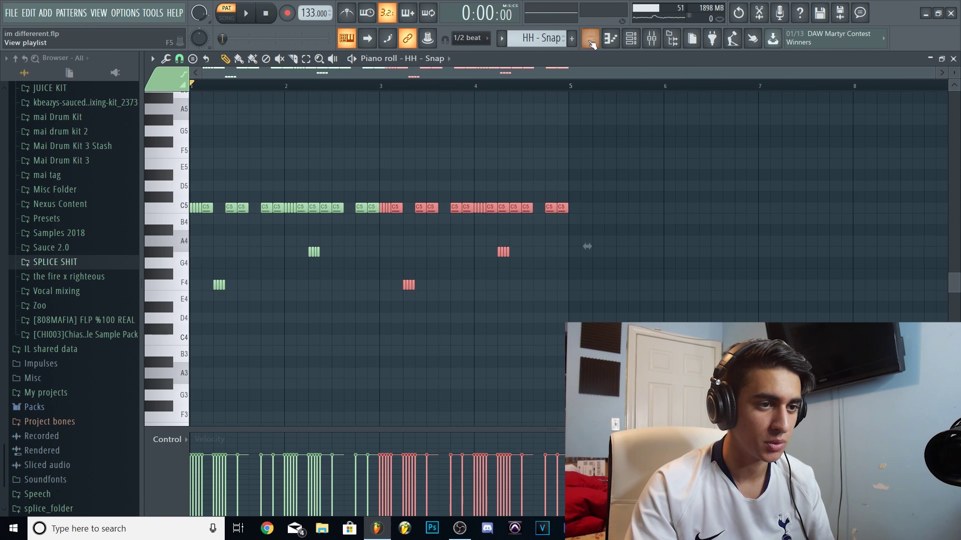
{"action": "left_click", "coordinate": [590, 41]}
{"action": "key", "text": "space"}
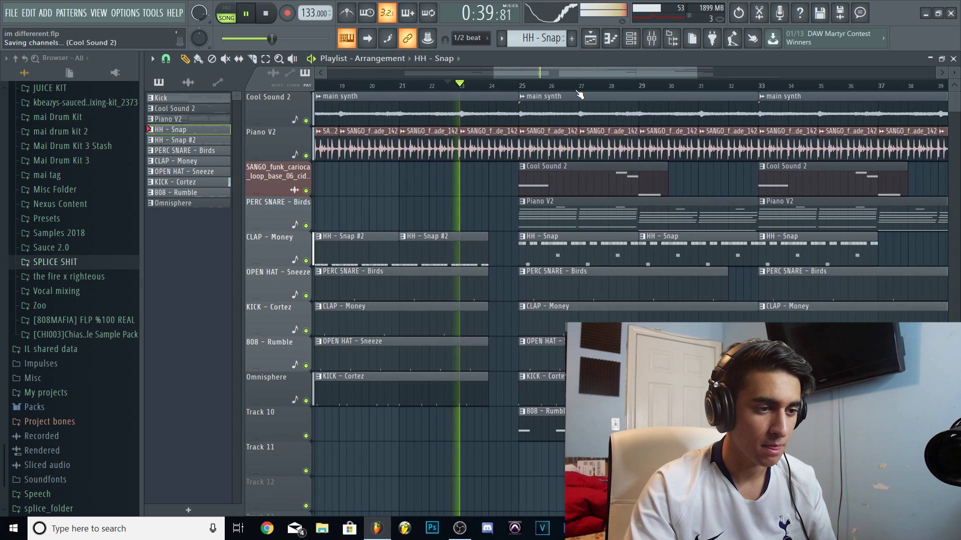
{"action": "key", "text": "ctrl+s"}
Step: Review the whole arrangement in the playlist while listening to the section from bar 25, and stop playback
{"action": "scroll", "coordinate": [714, 187], "scroll_direction": "down", "scroll_amount": 2}
{"action": "scroll", "coordinate": [748, 221], "scroll_direction": "up", "scroll_amount": 2}
{"action": "scroll", "coordinate": [638, 91], "scroll_direction": "up", "scroll_amount": 1}
{"action": "scroll", "coordinate": [639, 90], "scroll_direction": "up", "scroll_amount": 1}
{"action": "scroll", "coordinate": [639, 90], "scroll_direction": "down", "scroll_amount": 2}
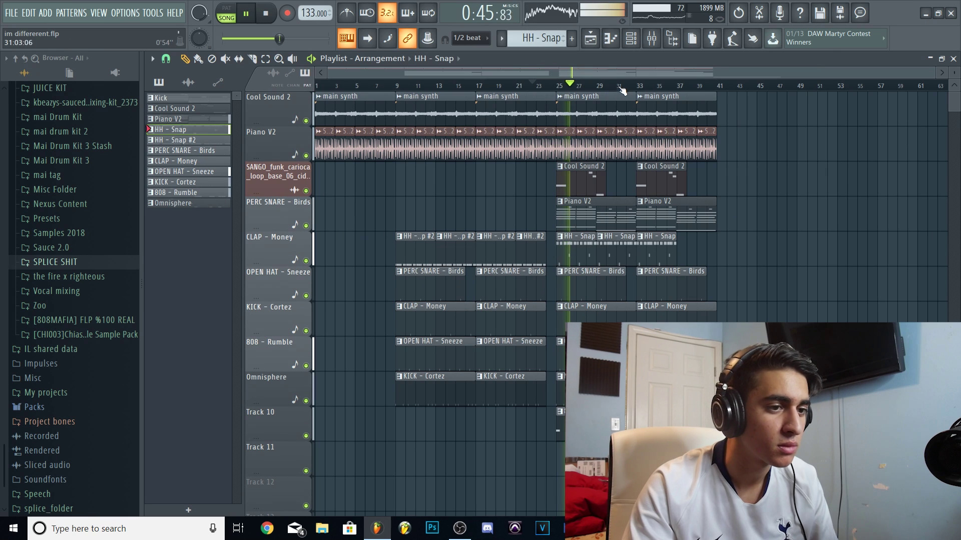
{"action": "left_click_drag", "start_coordinate": [619, 75], "coordinate": [655, 82]}
{"action": "scroll", "coordinate": [644, 90], "scroll_direction": "left", "scroll_amount": 2}
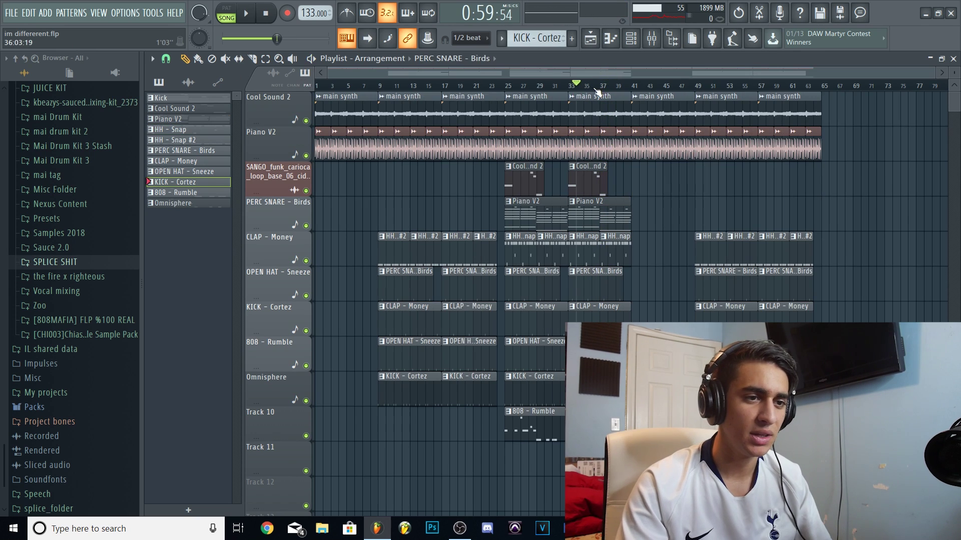
{"action": "key", "text": "space"}
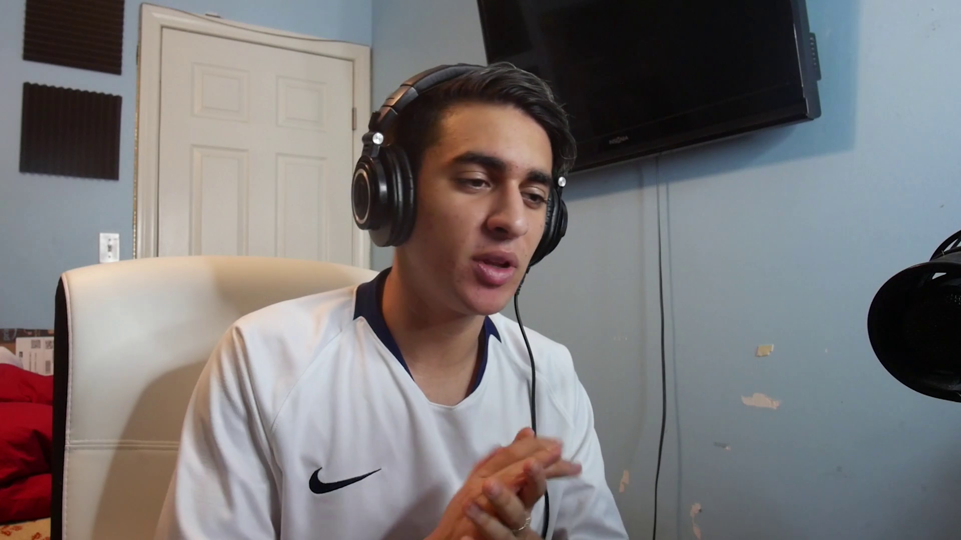